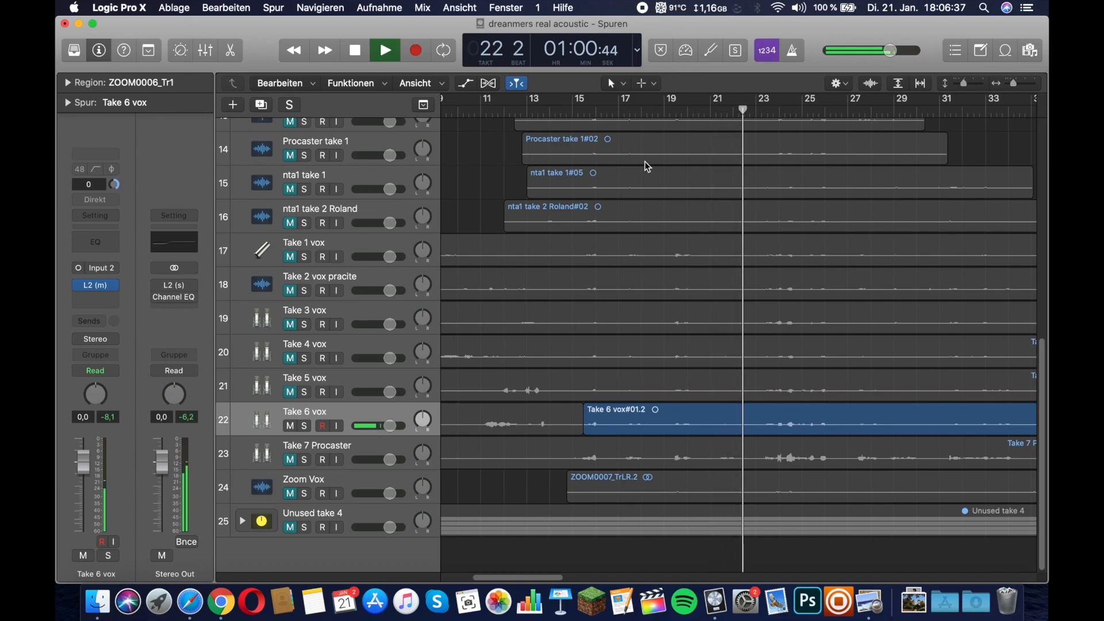
# Stop playback and split the Take 6 vox region at the playhead in bar 22
pyautogui.press('space')
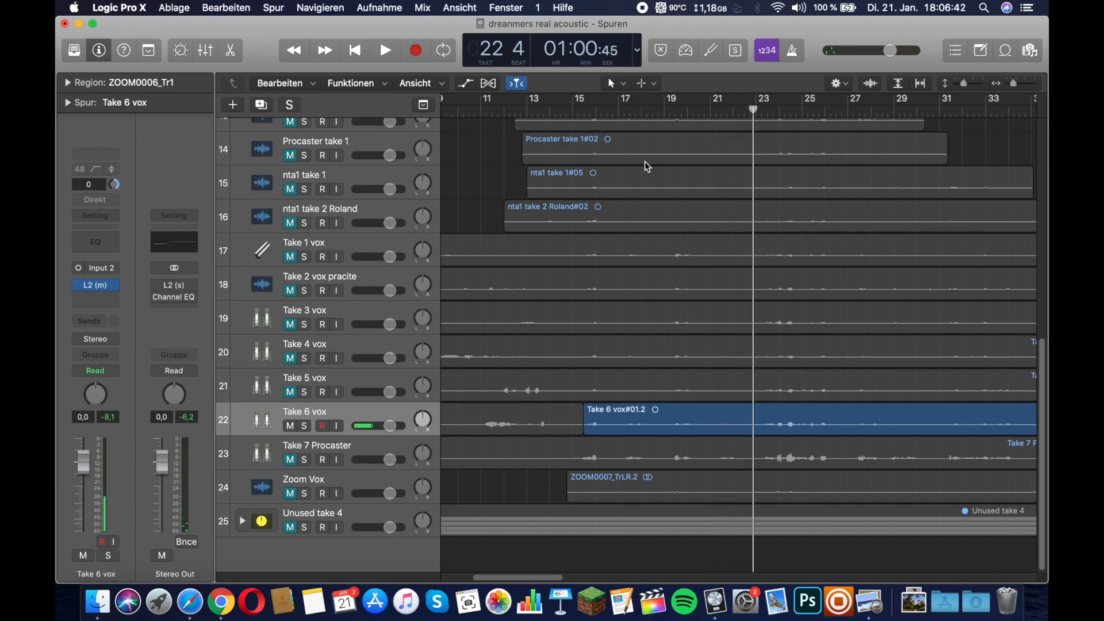
pyautogui.click(788, 430)
pyautogui.press('super+t')
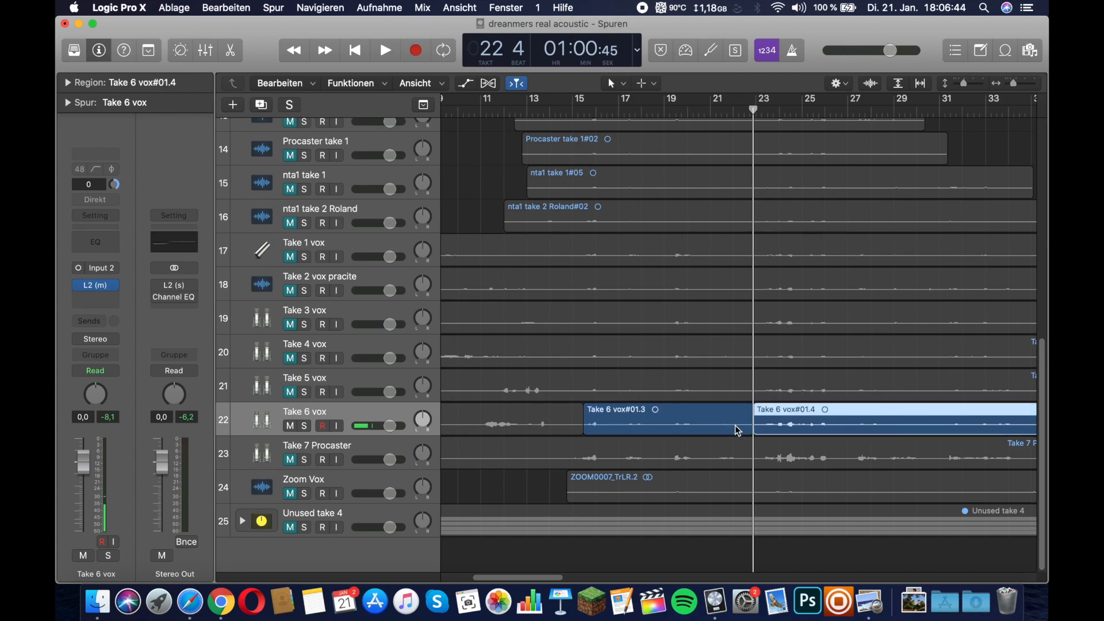
# Duplicate the Take 6 vox track and copy the first part of the split region onto it at the same time position
pyautogui.click(609, 429)
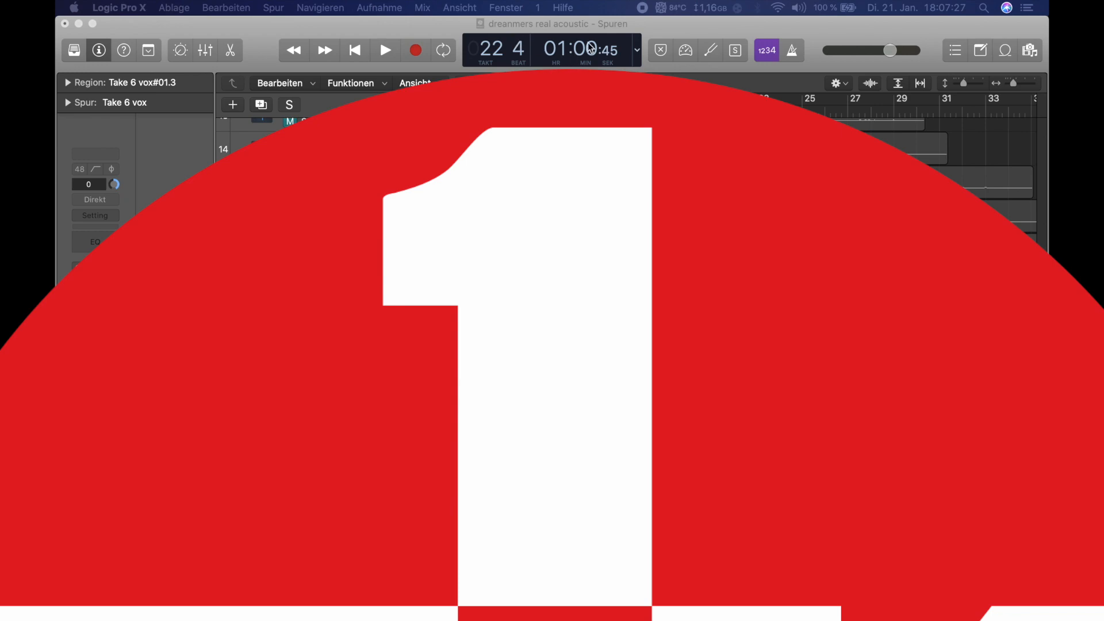
pyautogui.click(606, 25)
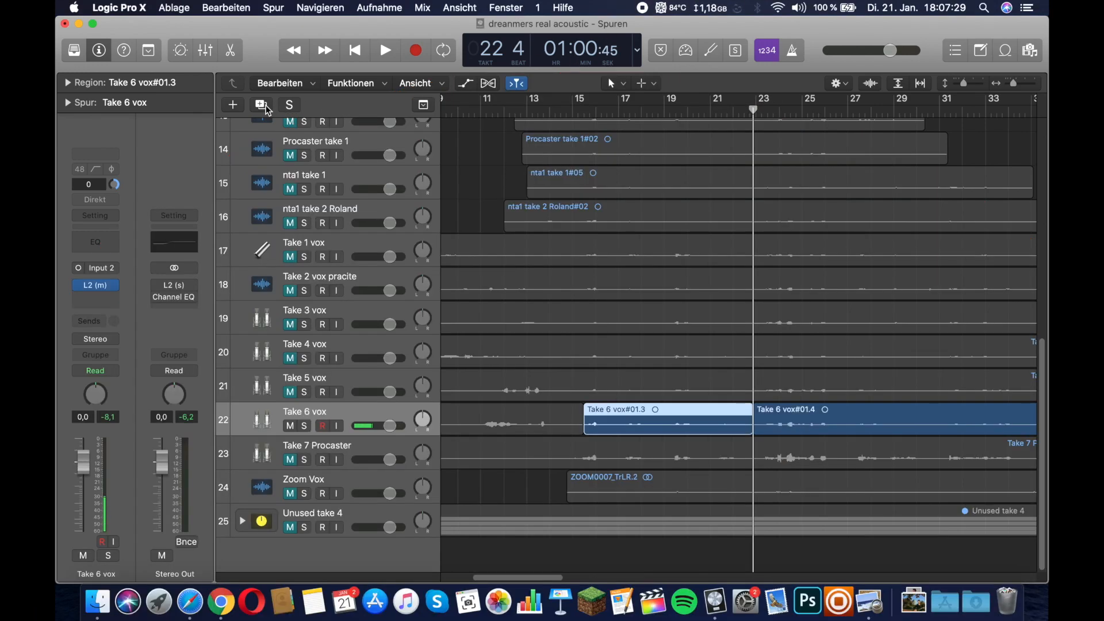
pyautogui.click(262, 105)
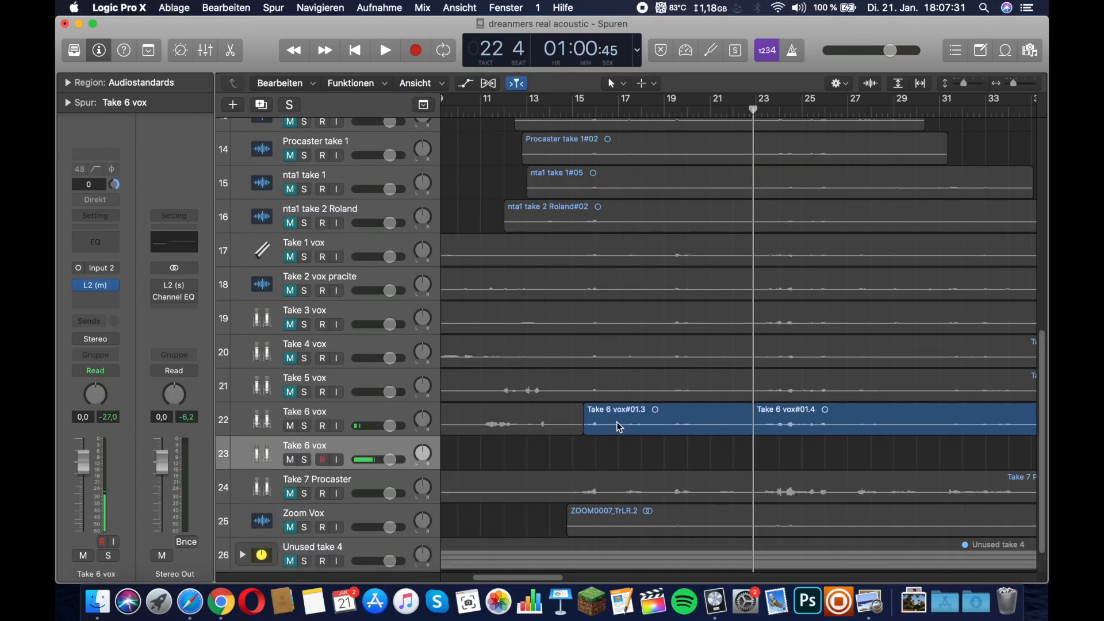
pyautogui.click(619, 426)
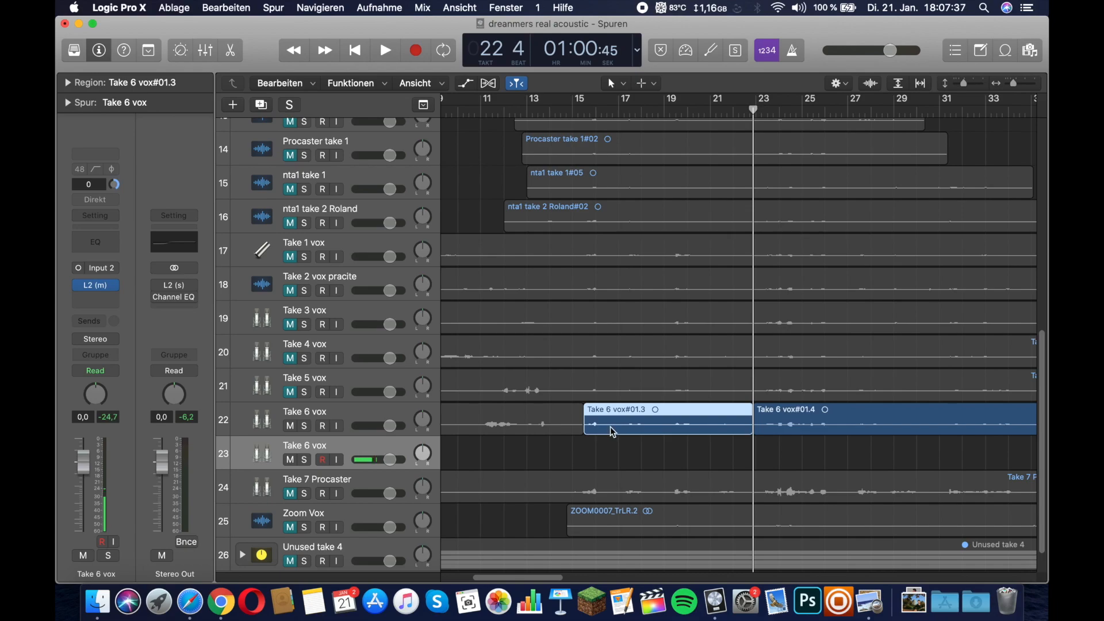
pyautogui.moveTo(613, 431); pyautogui.dragTo(613, 452)
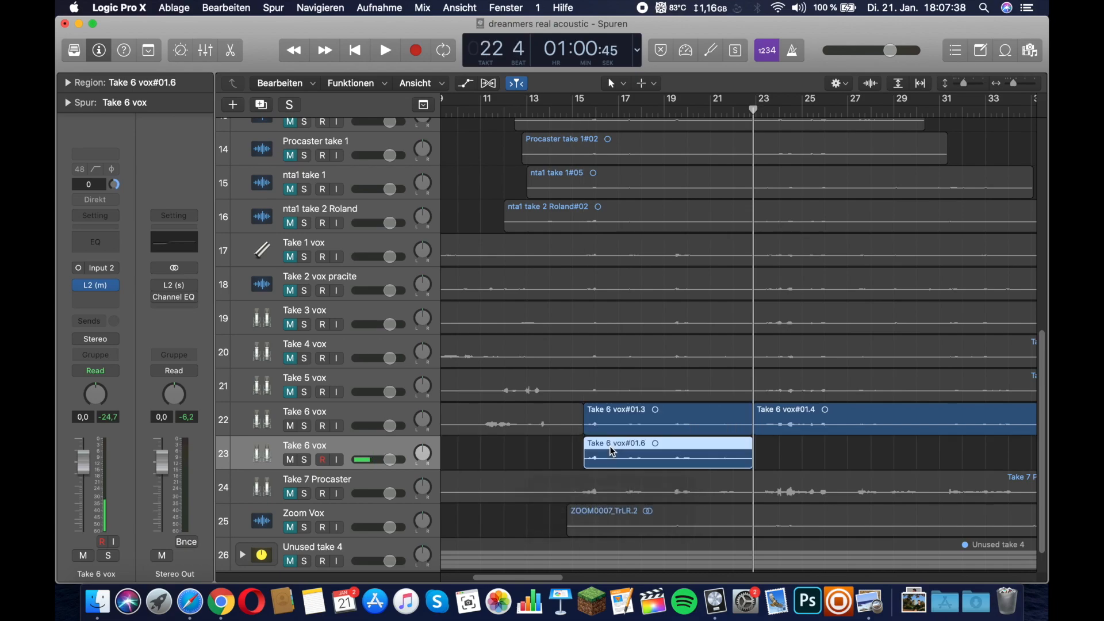
# Listen to the original and copied Take 6 vox regions together from the copied region's start
pyautogui.click(586, 113)
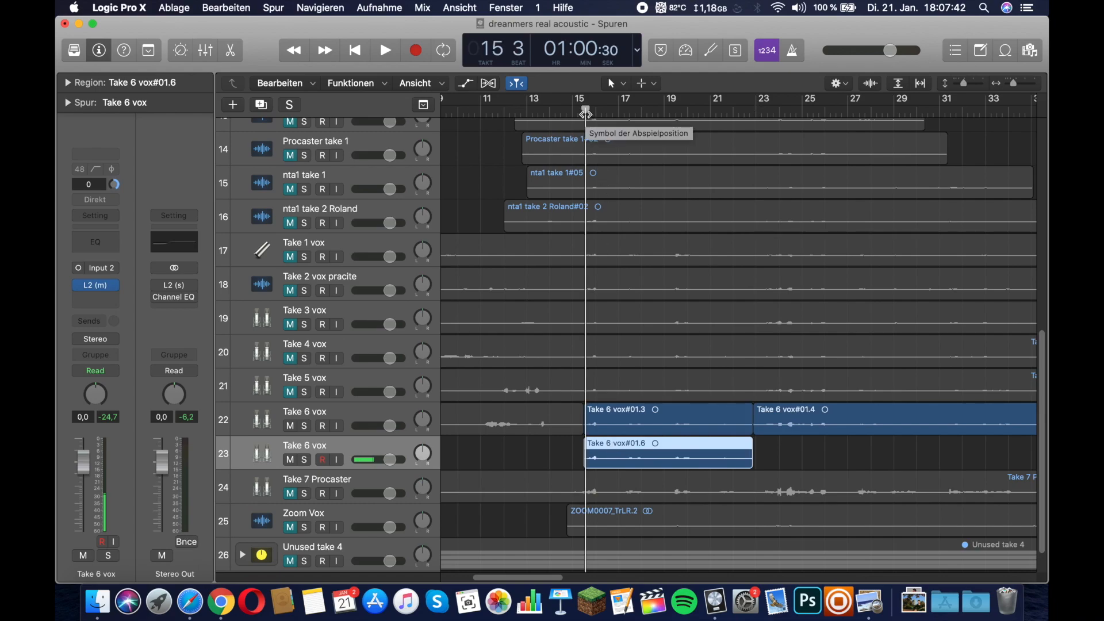
pyautogui.press('space')
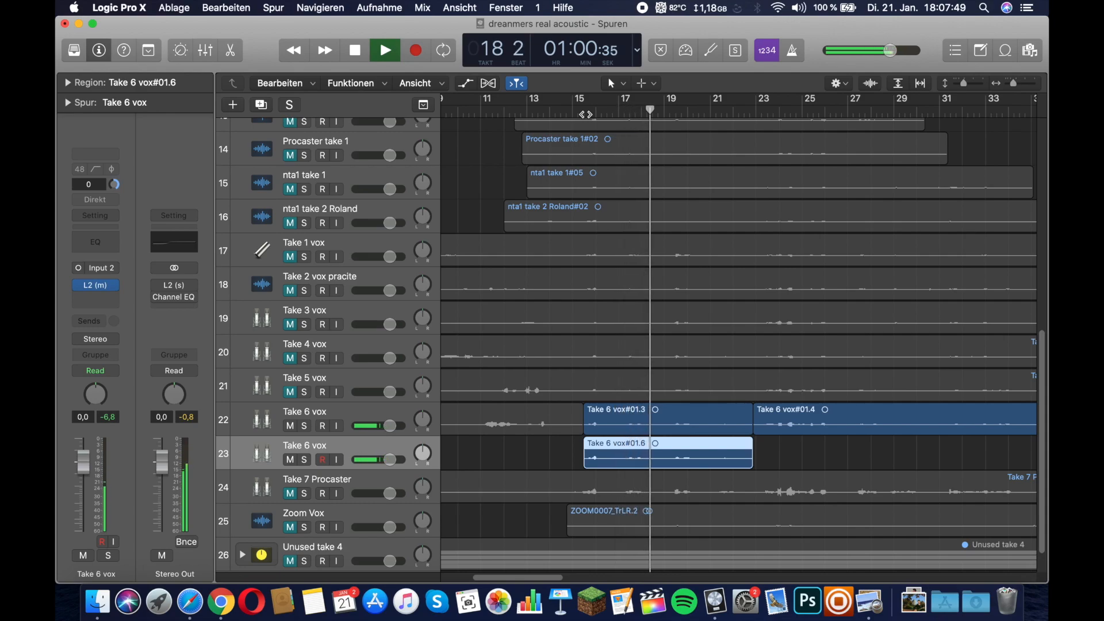
pyautogui.press('space')
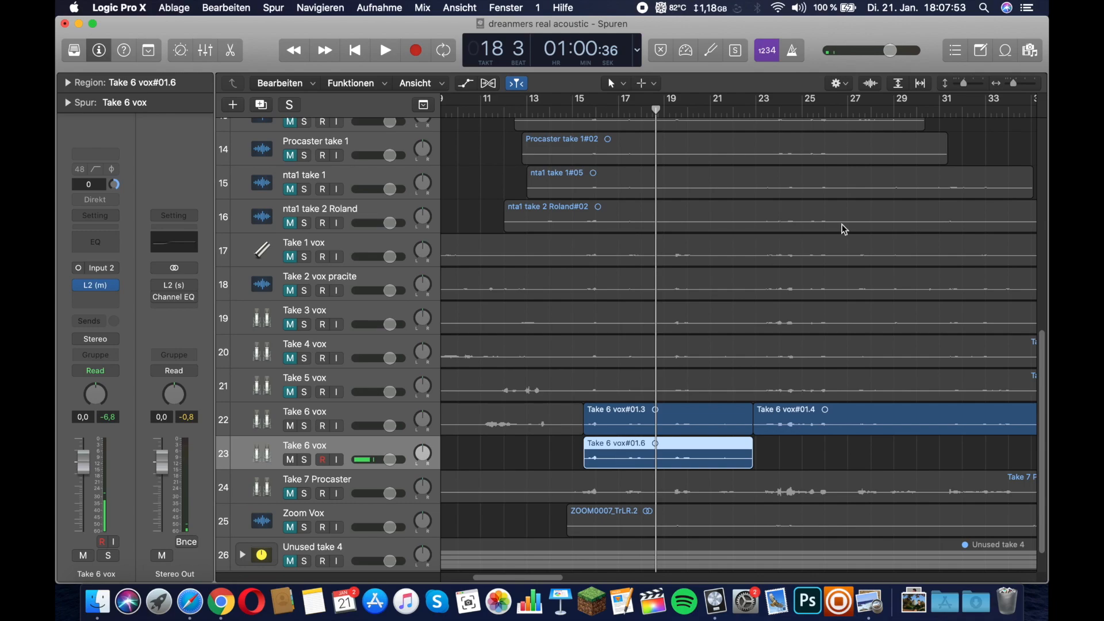
# Open the copied vocal region on the duplicated track in the audio editor
pyautogui.press('z')
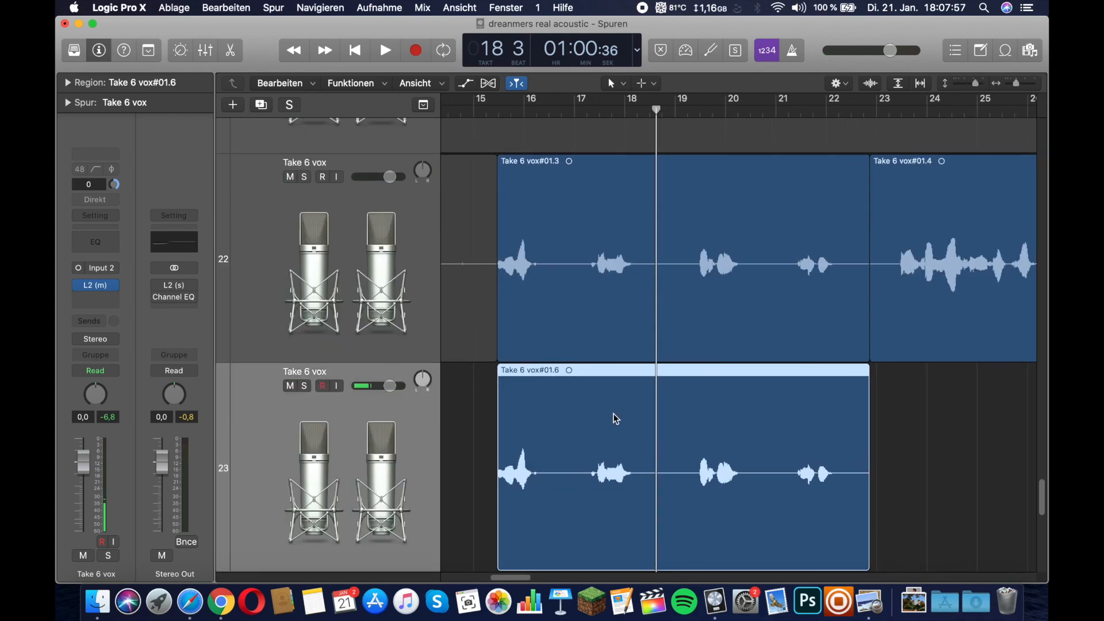
pyautogui.hscroll(-5, 674, 415)
pyautogui.hscroll(2, 674, 415)
pyautogui.hscroll(2, 644, 375)
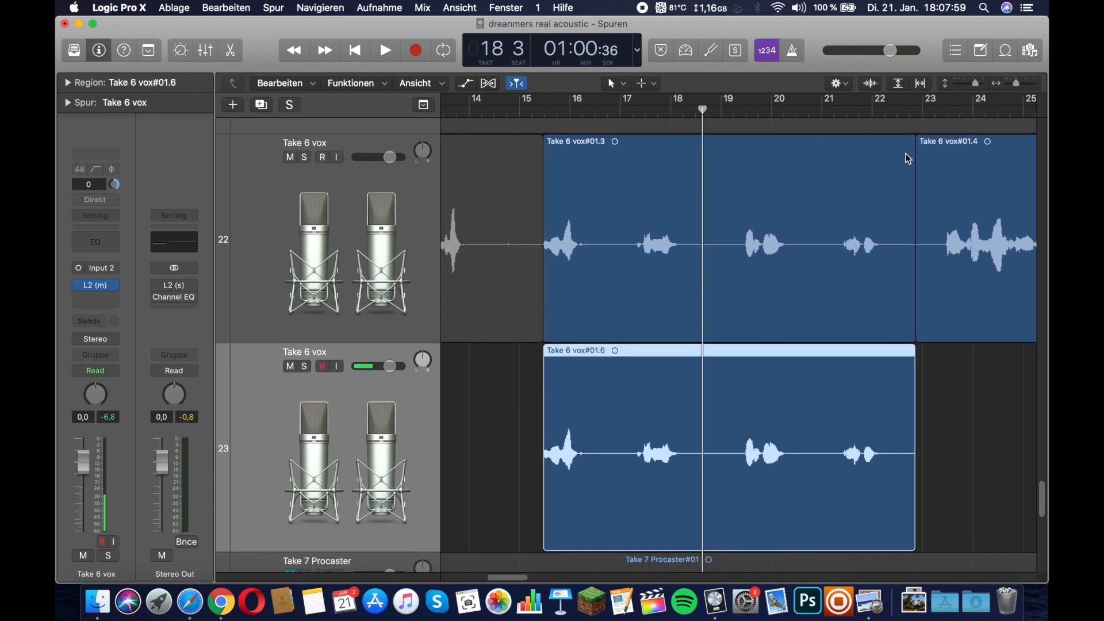
pyautogui.scroll(-1, 613, 310)
pyautogui.hscroll(2, 501, 303)
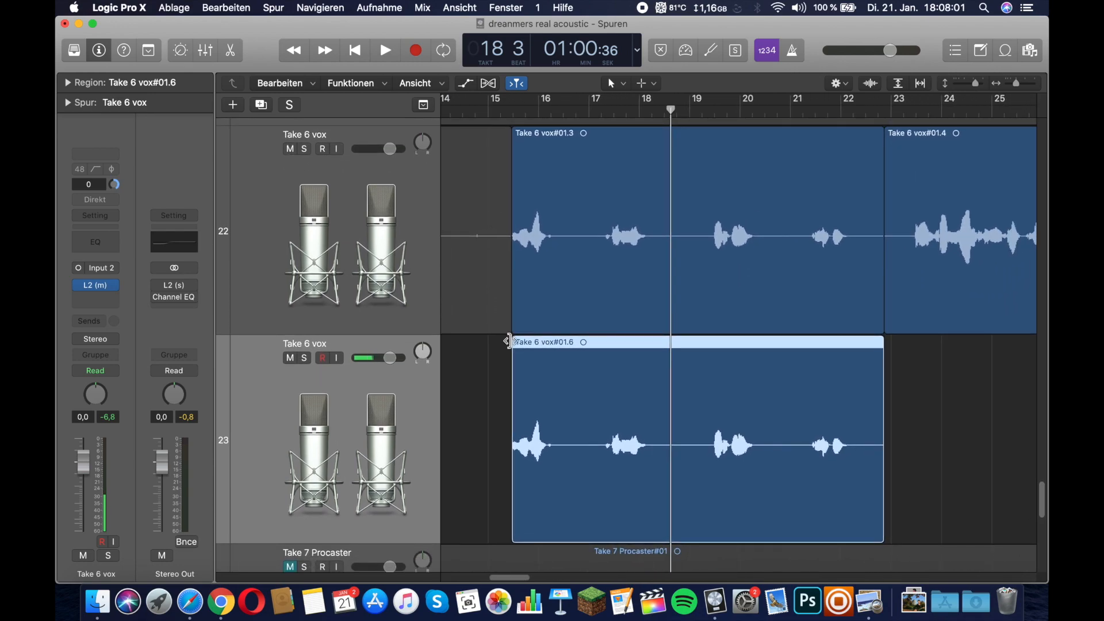
pyautogui.doubleClick(580, 399)
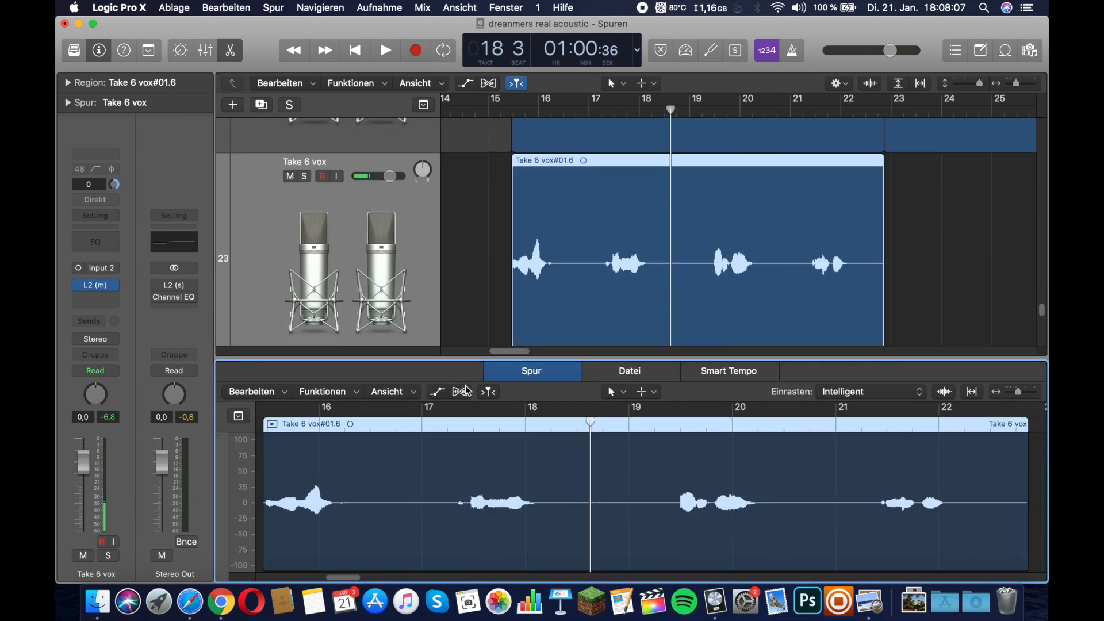
# Activate Flex for the duplicated Take 6 vox track and set its mode to Flex Pitch
pyautogui.click(462, 391)
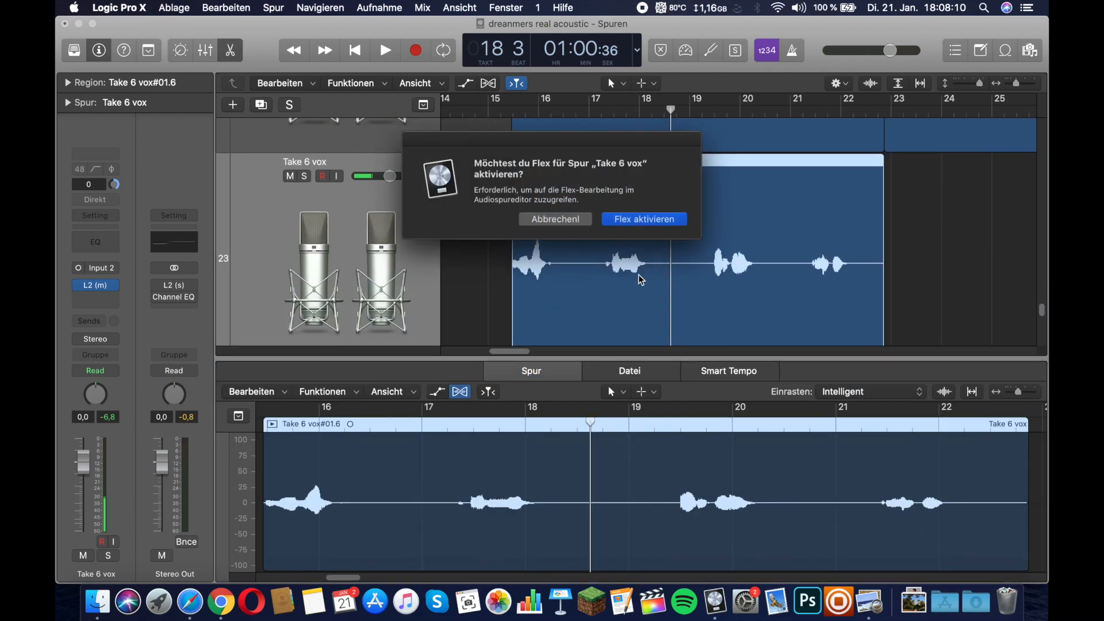
pyautogui.click(637, 221)
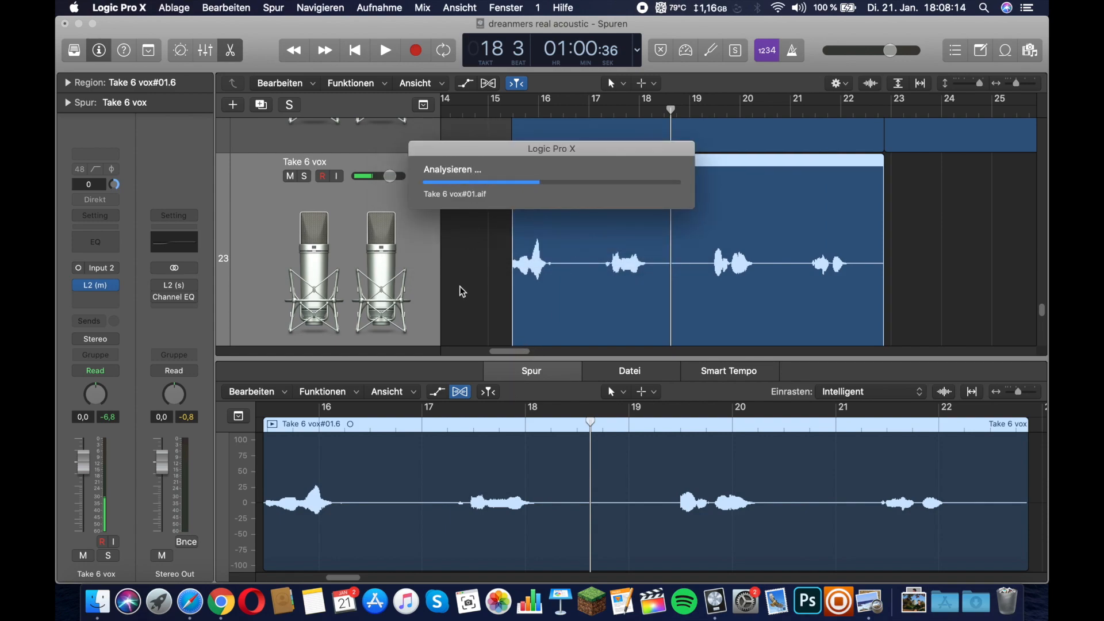
pyautogui.click(512, 393)
pyautogui.click(518, 351)
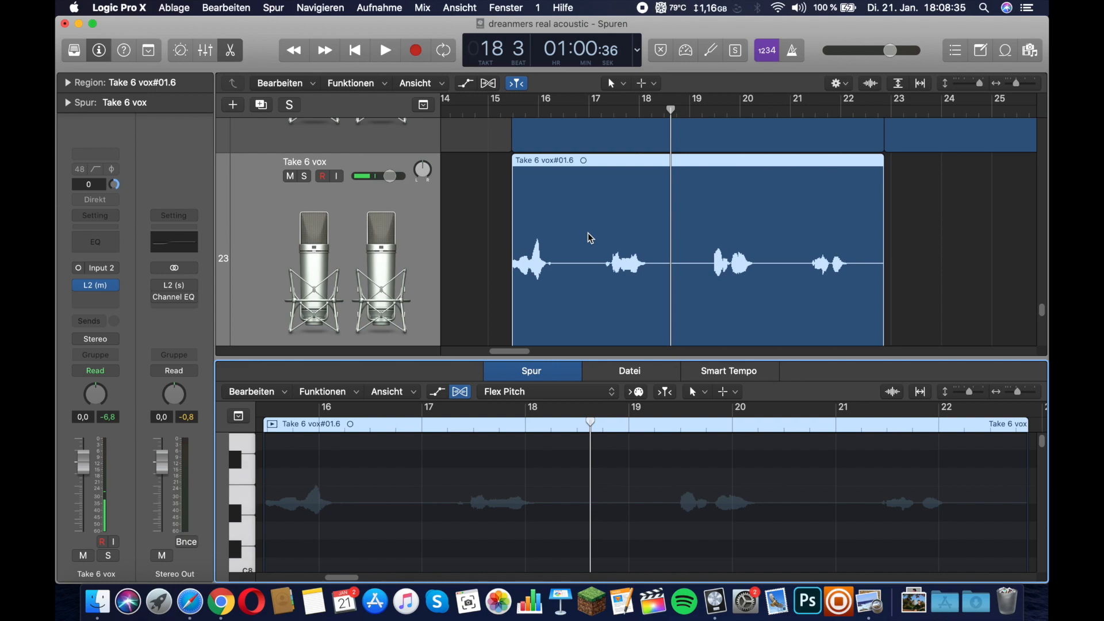
# Select all detected pitch notes of the copied vocal region in the editor
pyautogui.scroll(5, 627, 517)
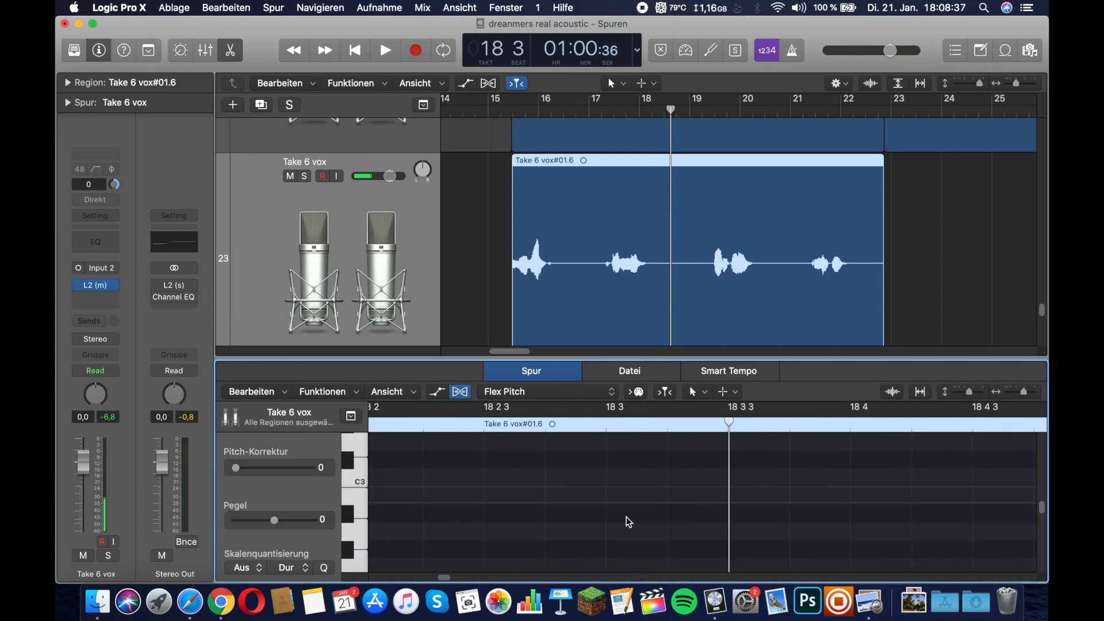
pyautogui.scroll(-5, 629, 522)
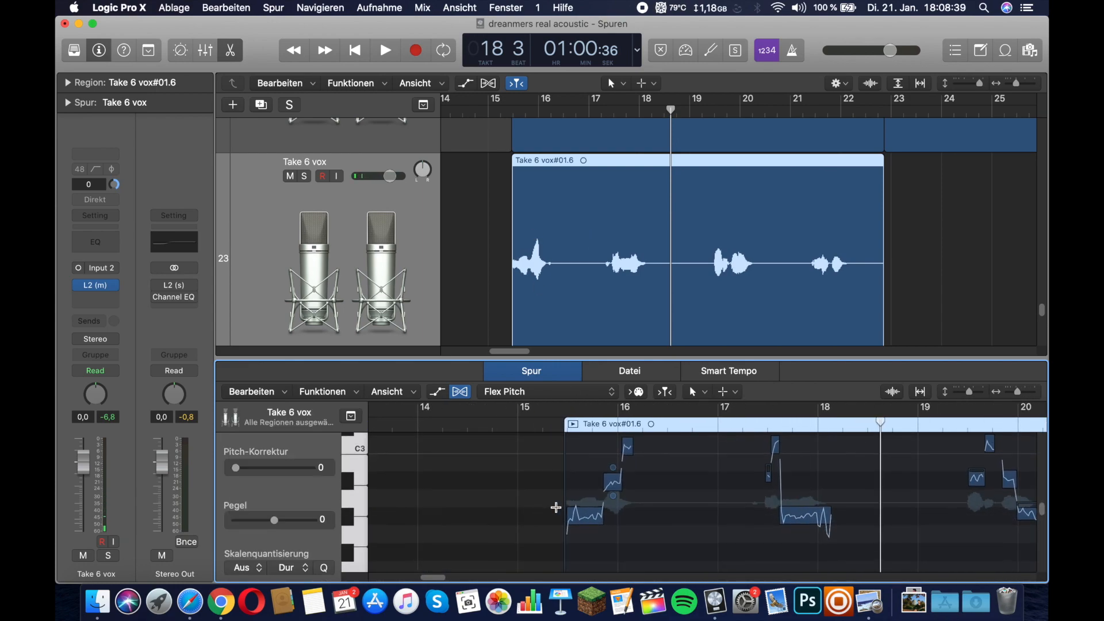
pyautogui.hscroll(3, 555, 507)
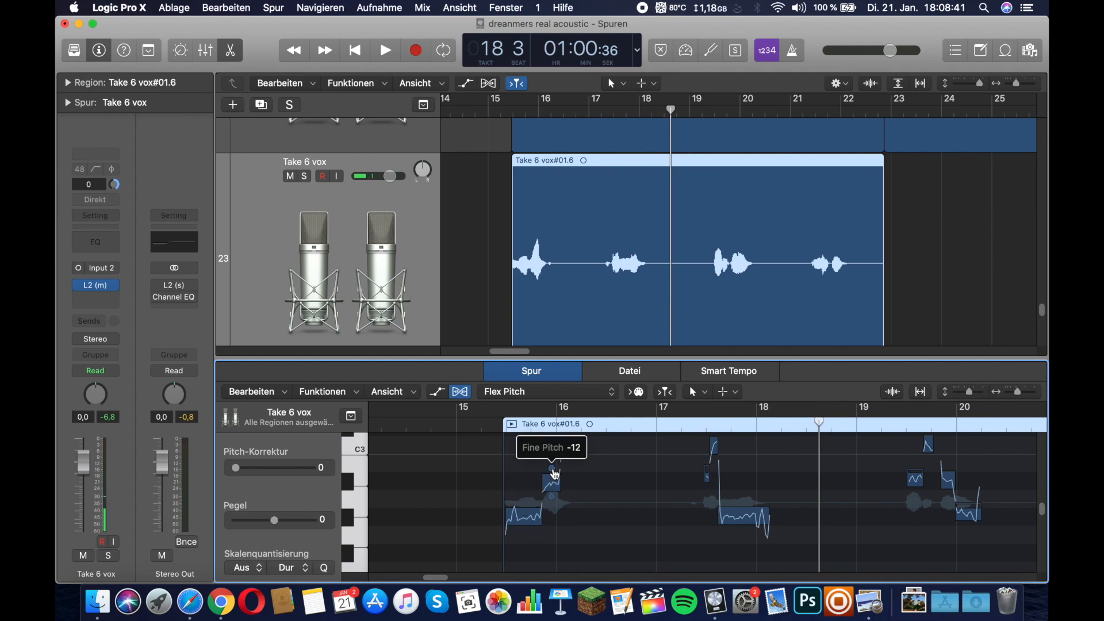
pyautogui.hscroll(5, 767, 515)
pyautogui.scroll(1, 767, 515)
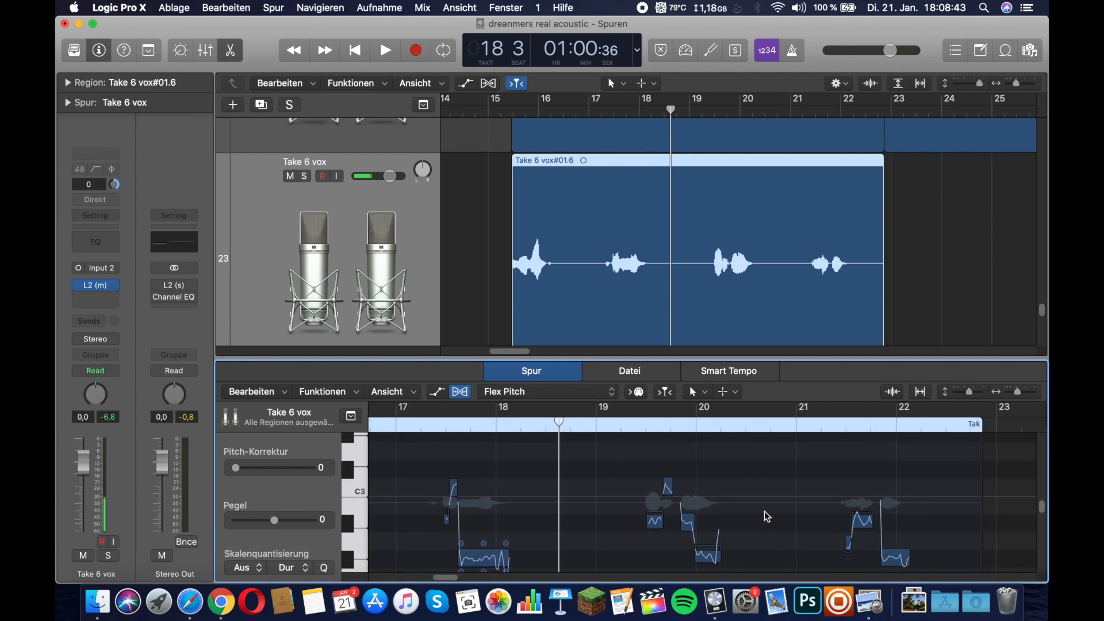
pyautogui.scroll(-5, 768, 517)
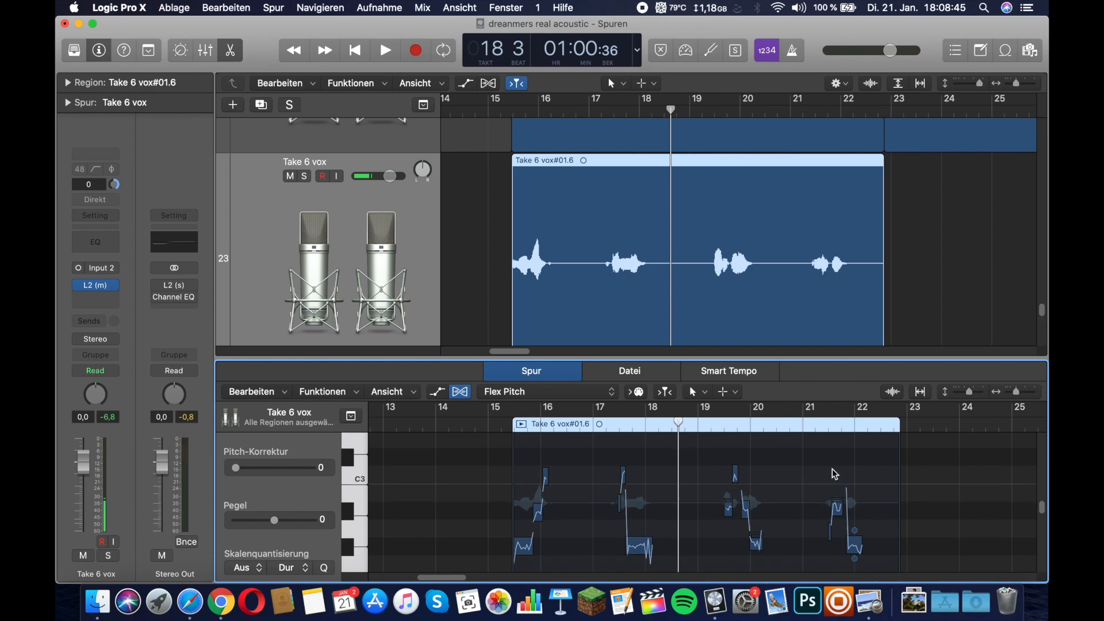
pyautogui.scroll(-1, 840, 489)
pyautogui.click(854, 521)
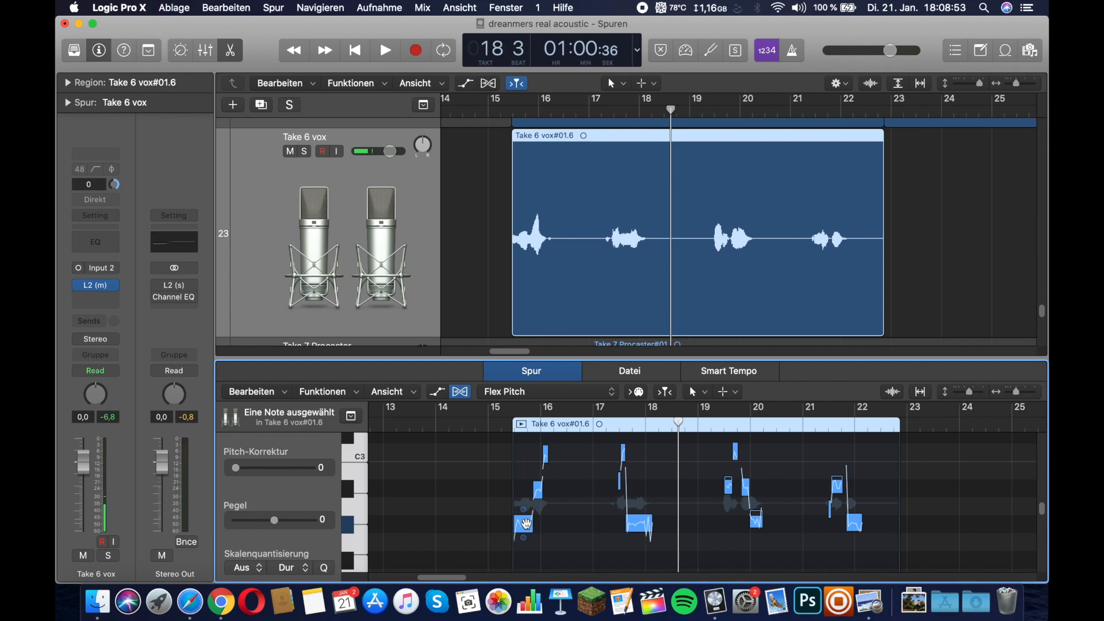
# Set the root note of the scale quantization to G# for the copied vocal notes
pyautogui.scroll(5, 575, 521)
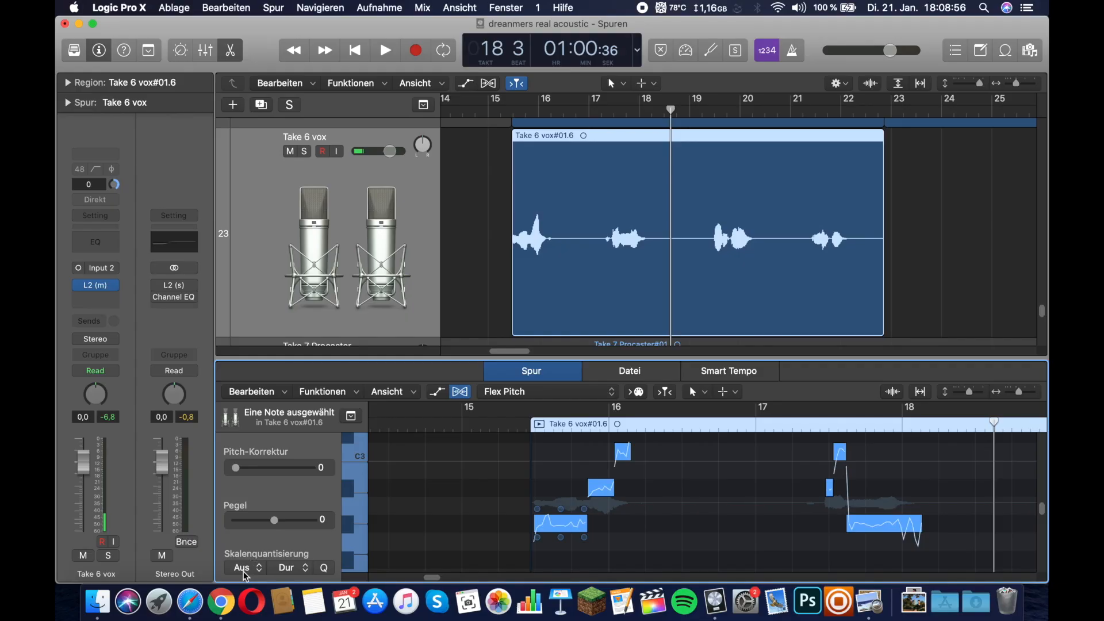
pyautogui.click(244, 568)
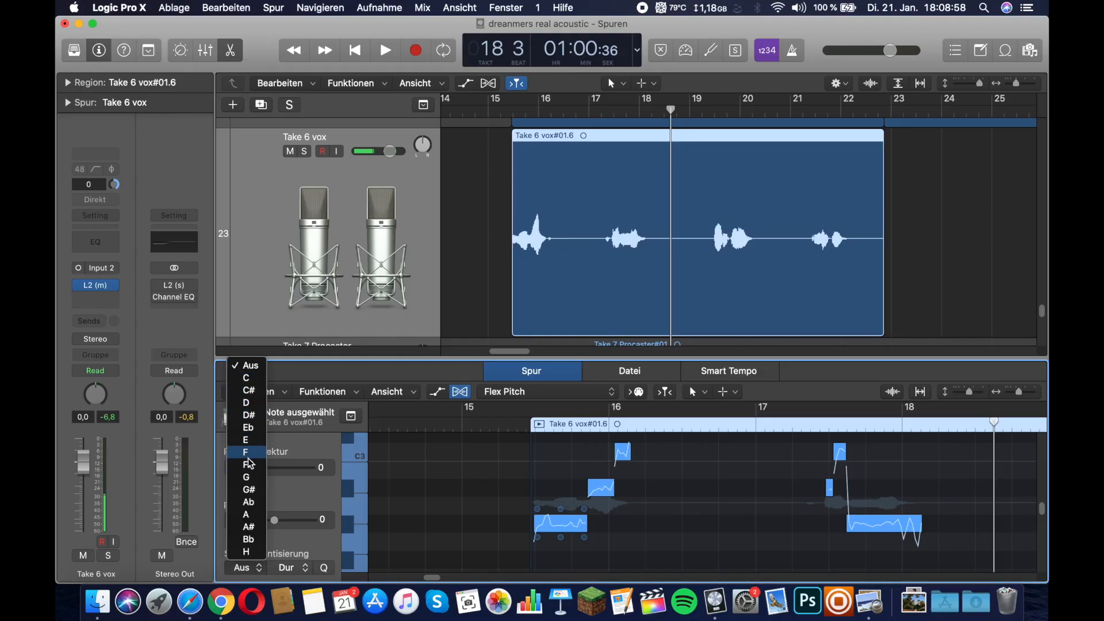
pyautogui.click(248, 490)
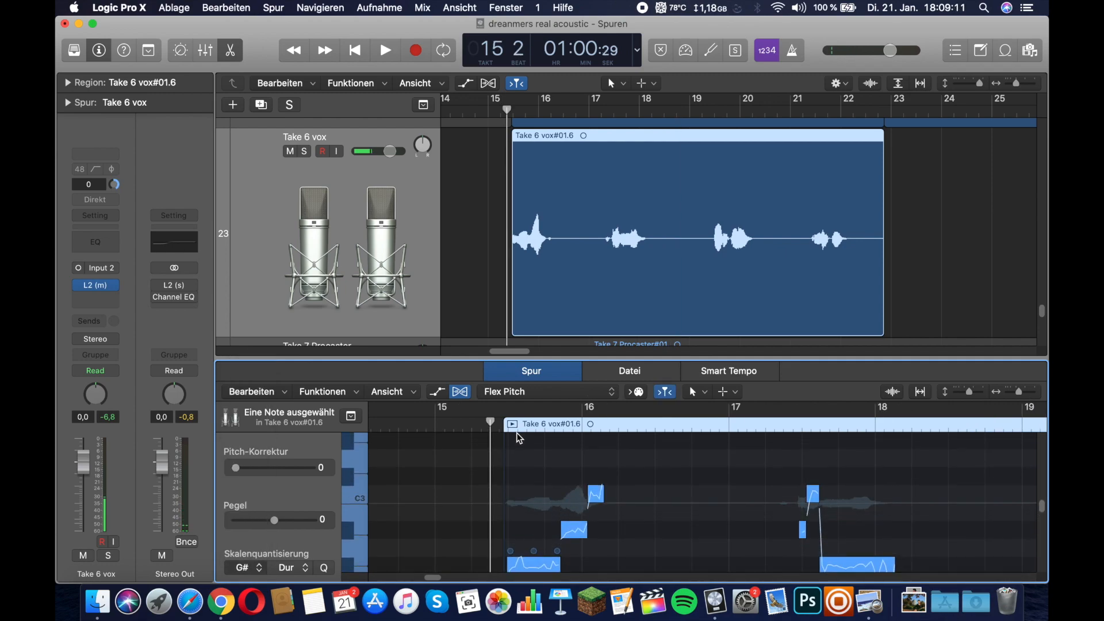
# Enlarge the audio editor and listen to the vocals from just before the copied region's start
pyautogui.scroll(1, 519, 438)
pyautogui.scroll(-1, 609, 480)
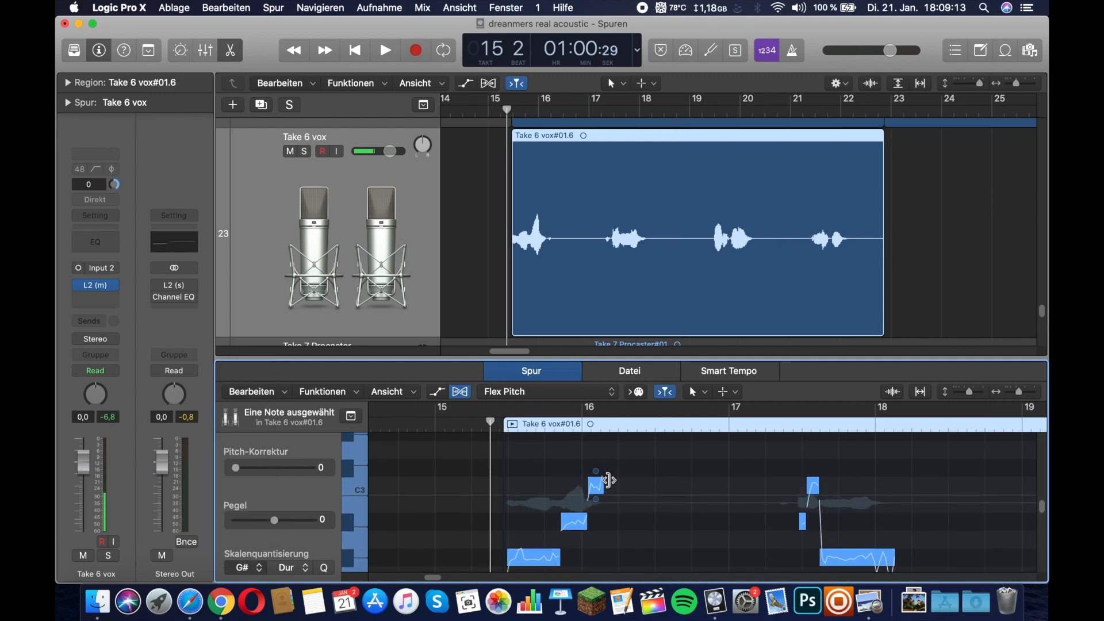
pyautogui.moveTo(621, 362); pyautogui.dragTo(621, 325)
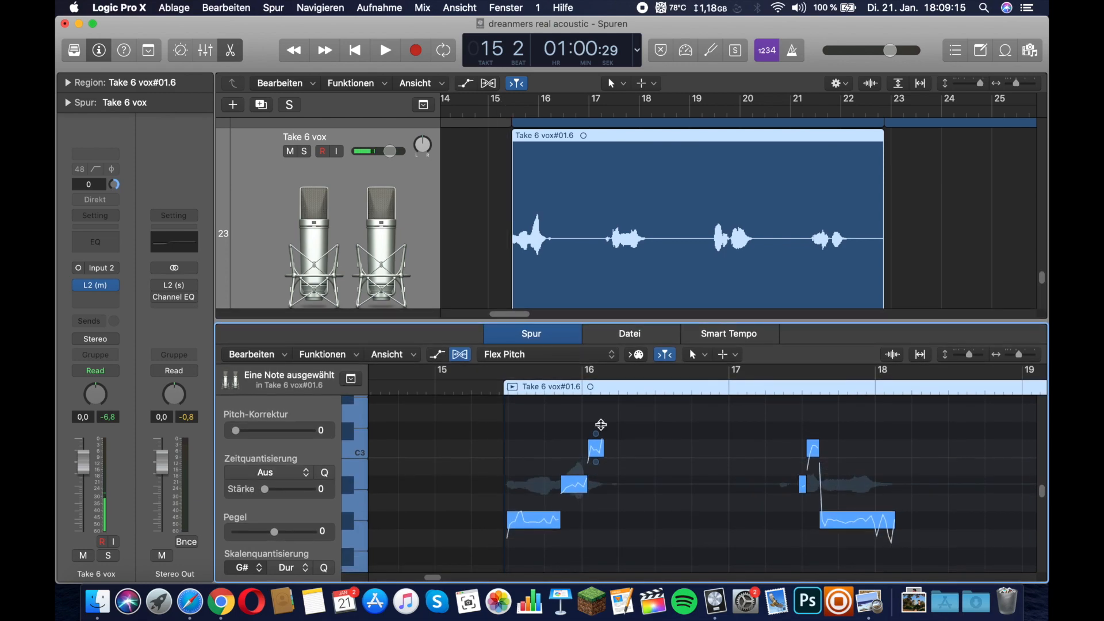
pyautogui.scroll(3, 528, 150)
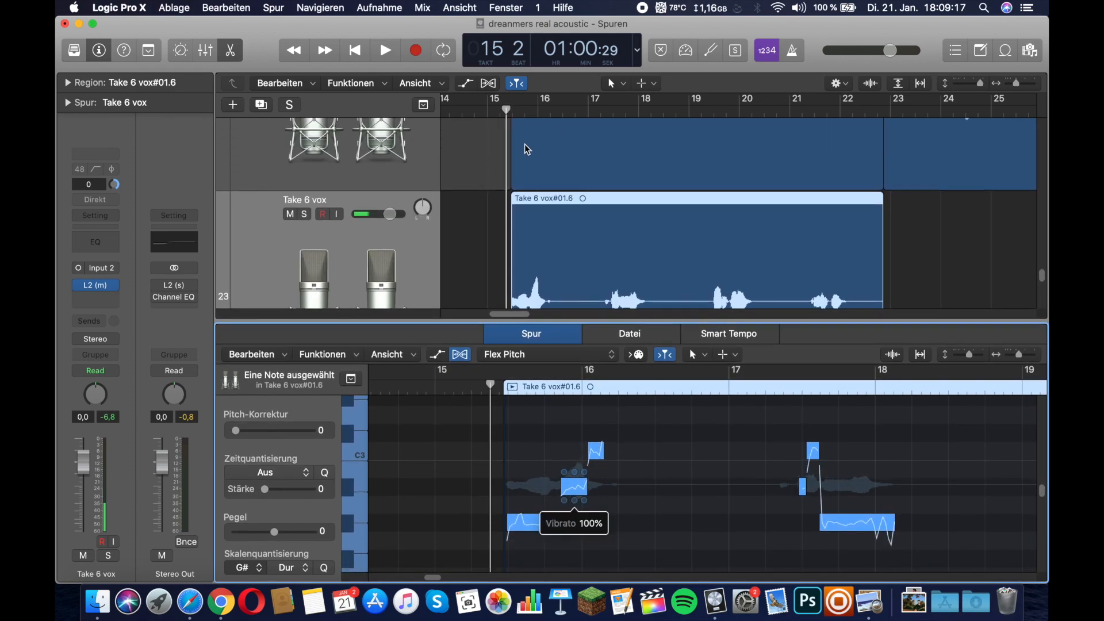
pyautogui.press('space')
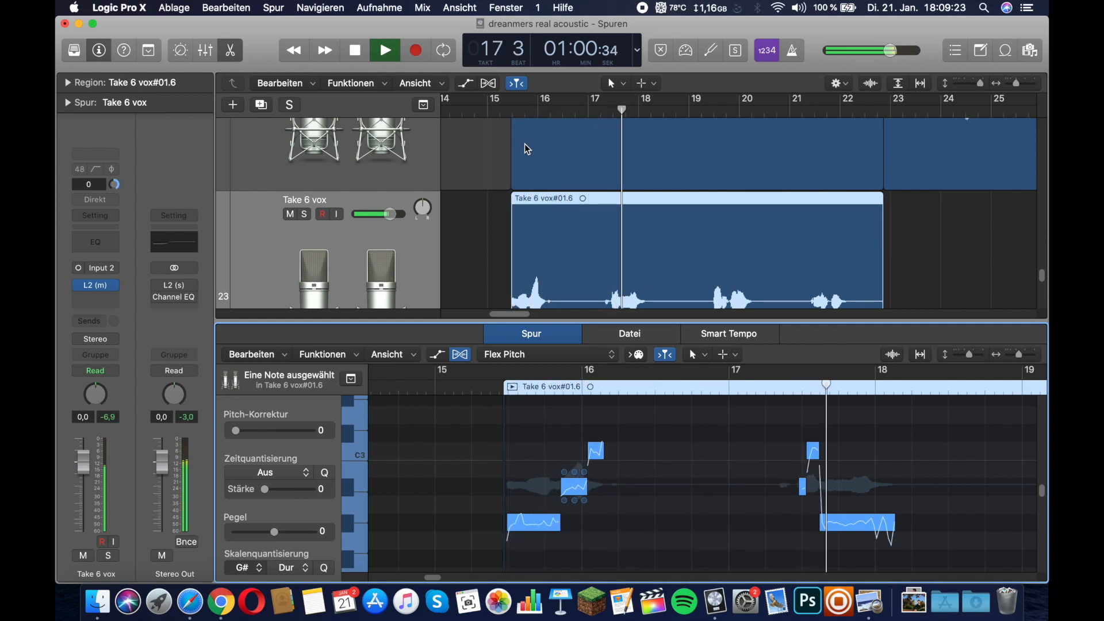
pyautogui.press('space')
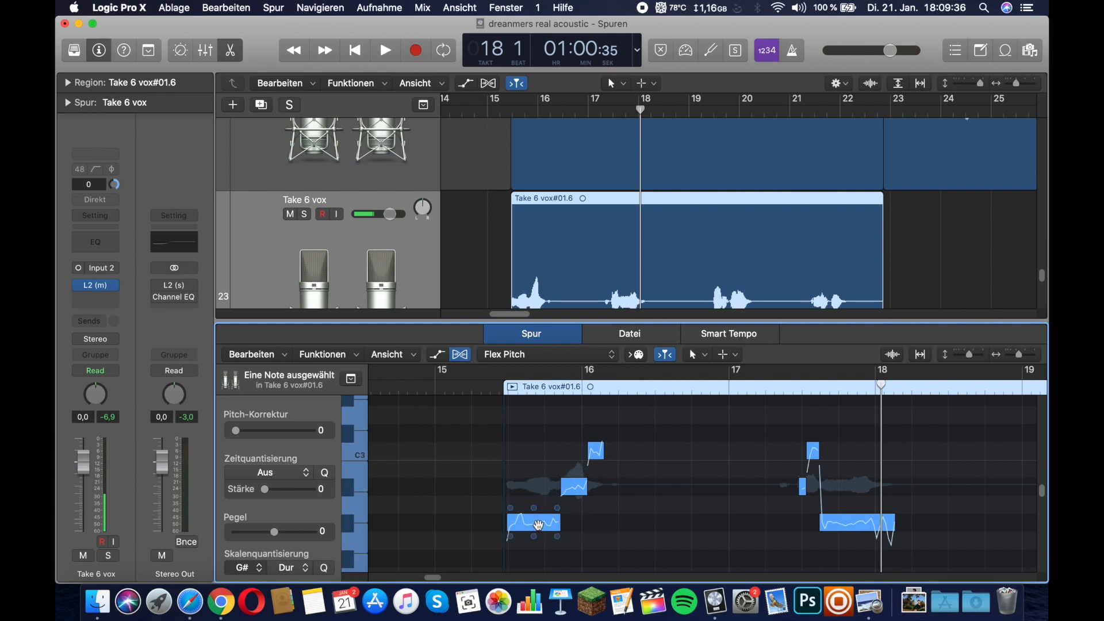
# Shift the copied region's notes up together so that the first note lands on C3
pyautogui.click(538, 524)
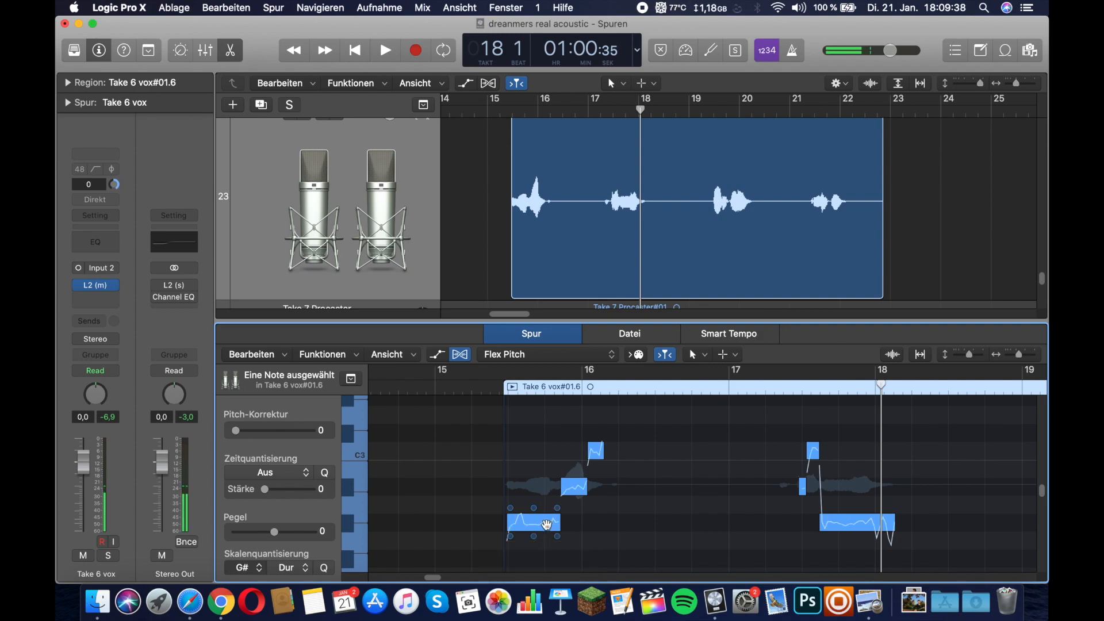
pyautogui.moveTo(544, 524); pyautogui.dragTo(544, 455)
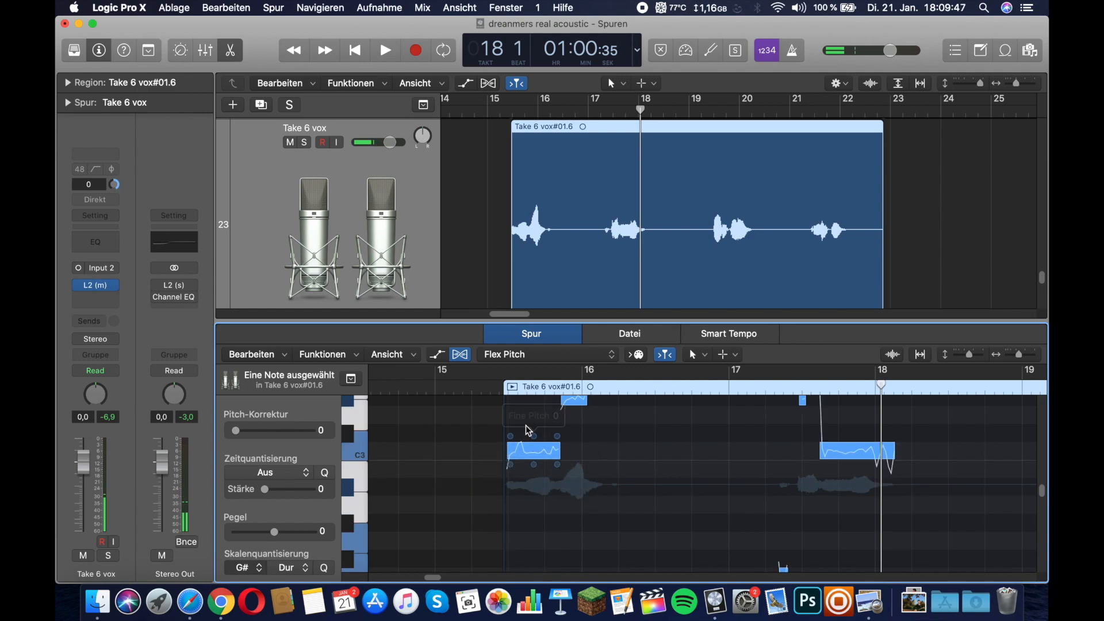
pyautogui.scroll(3, 499, 392)
pyautogui.scroll(1, 501, 393)
# Listen to the first phrase of the raised vocal harmony from just before the region's start
pyautogui.click(501, 391)
pyautogui.press('space')
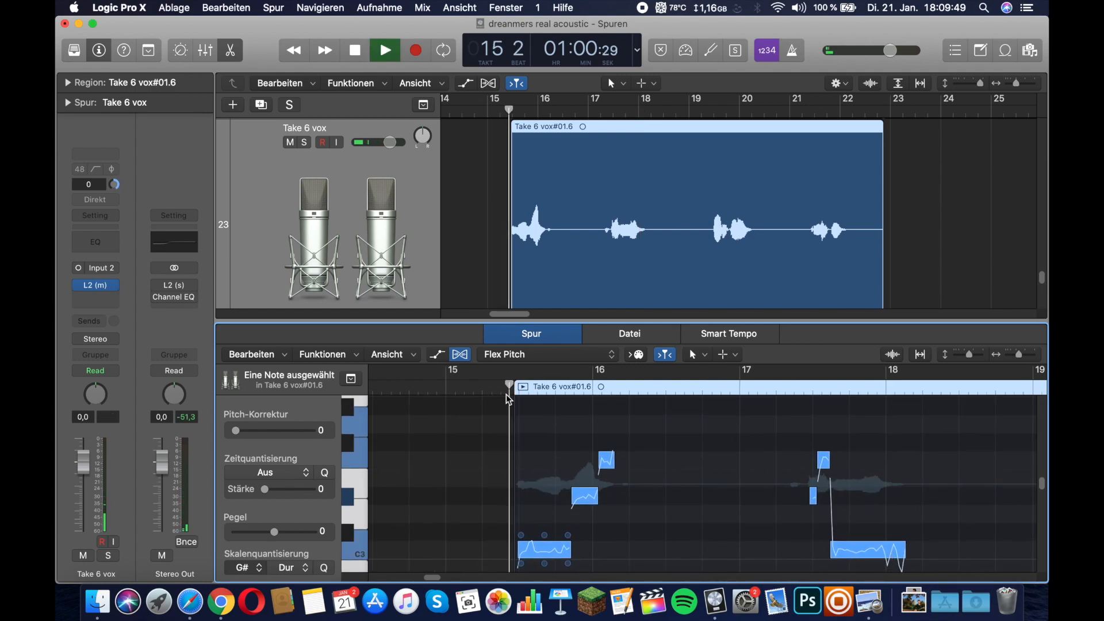
pyautogui.scroll(-2, 534, 408)
pyautogui.hscroll(1, 594, 432)
pyautogui.press('space')
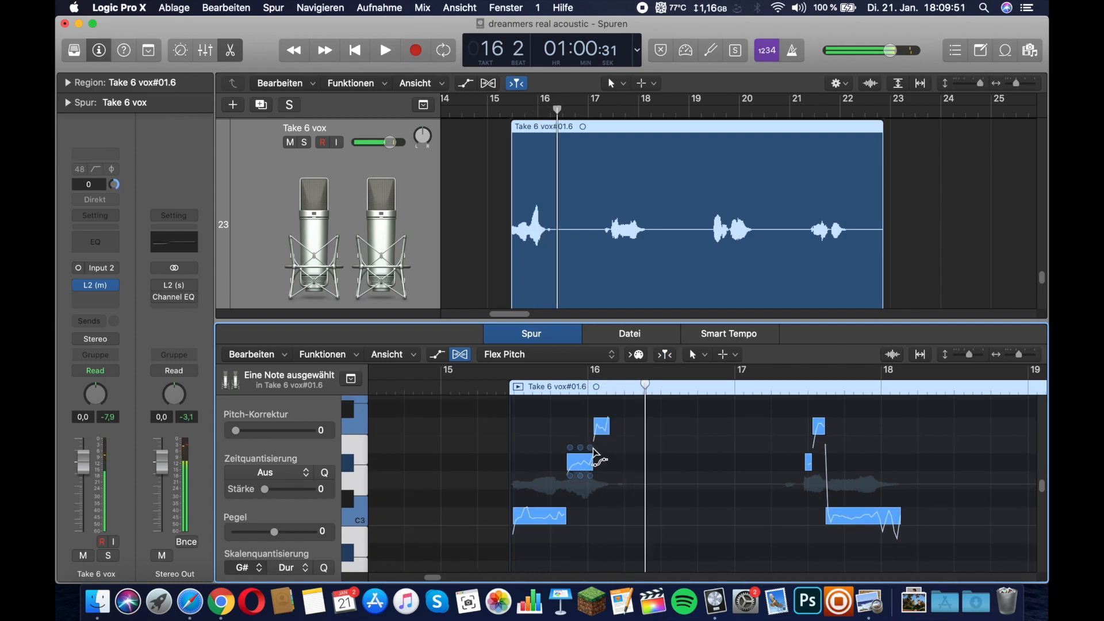
# Listen to the first two phrases of the raised vocals from just before the copied region's start
pyautogui.click(496, 386)
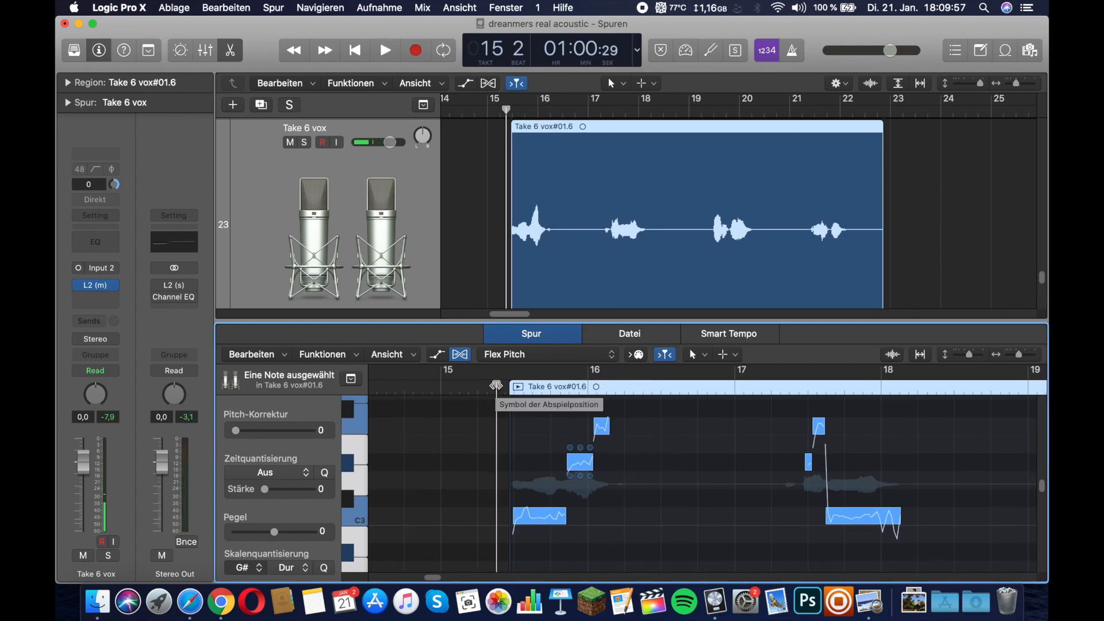
pyautogui.press('space')
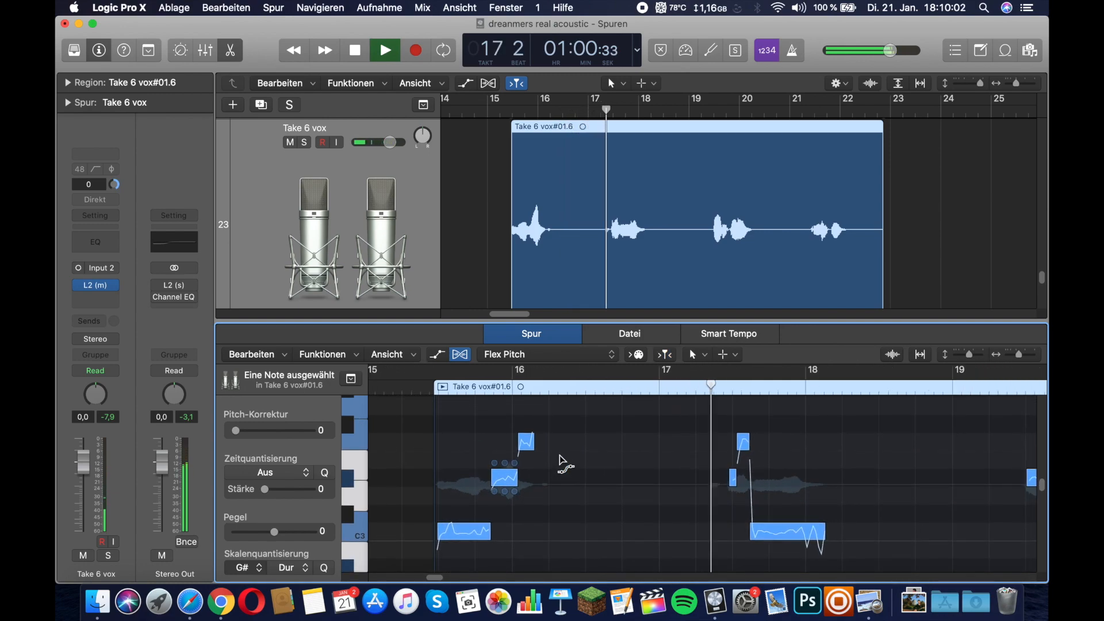
pyautogui.scroll(-3, 561, 460)
pyautogui.press('space')
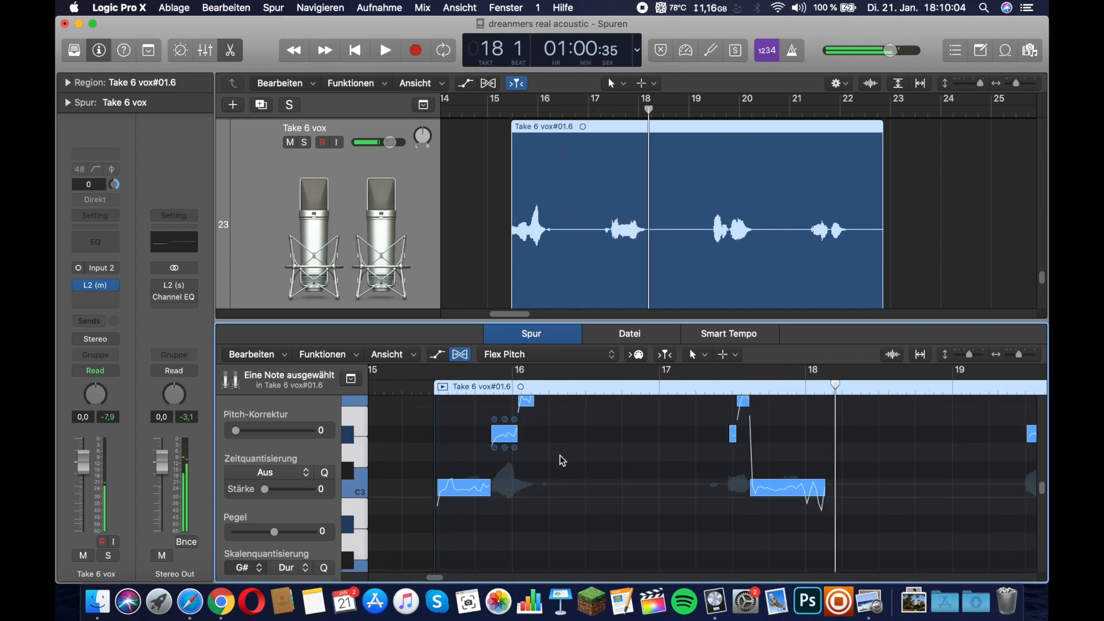
# Lower the second note of the first phrase to C#3 and listen to the phrase from the region's start
pyautogui.click(475, 450)
pyautogui.moveTo(504, 438); pyautogui.dragTo(504, 471)
pyautogui.click(453, 389)
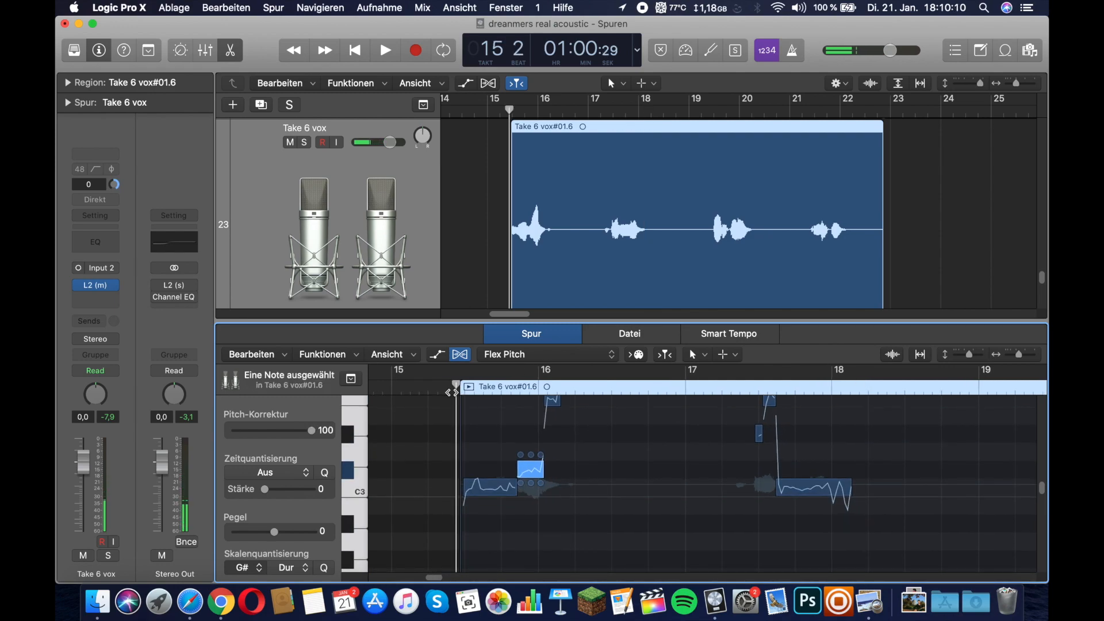
pyautogui.press('space')
pyautogui.scroll(4, 589, 478)
pyautogui.press('space')
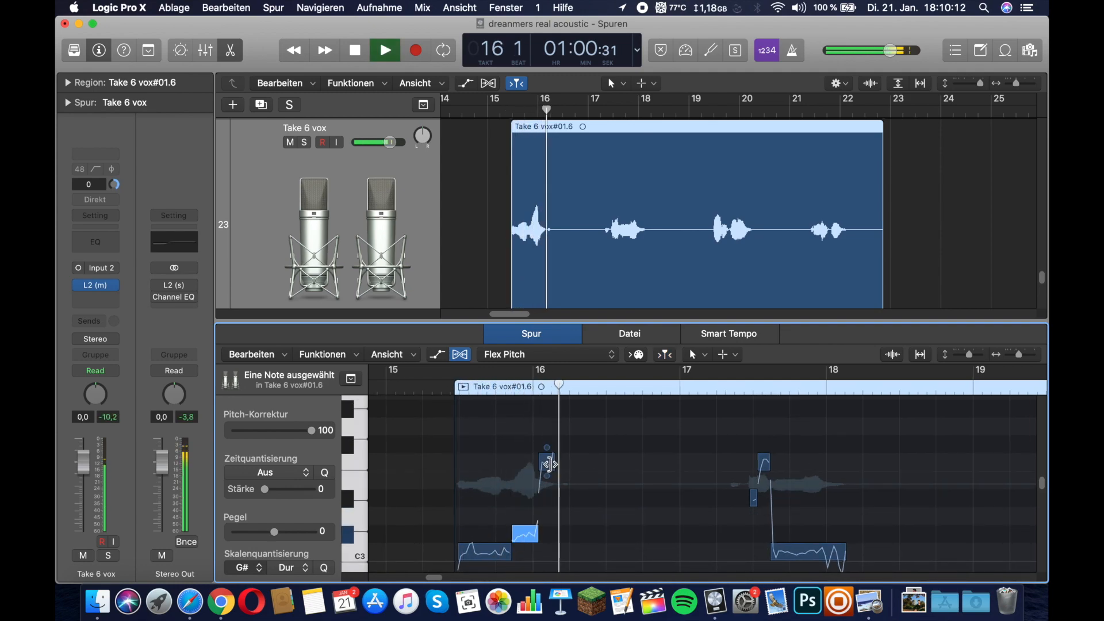
# Lower the third note of the first phrase to D#3 and play the harmony on toward the second phrase
pyautogui.moveTo(547, 461); pyautogui.dragTo(548, 501)
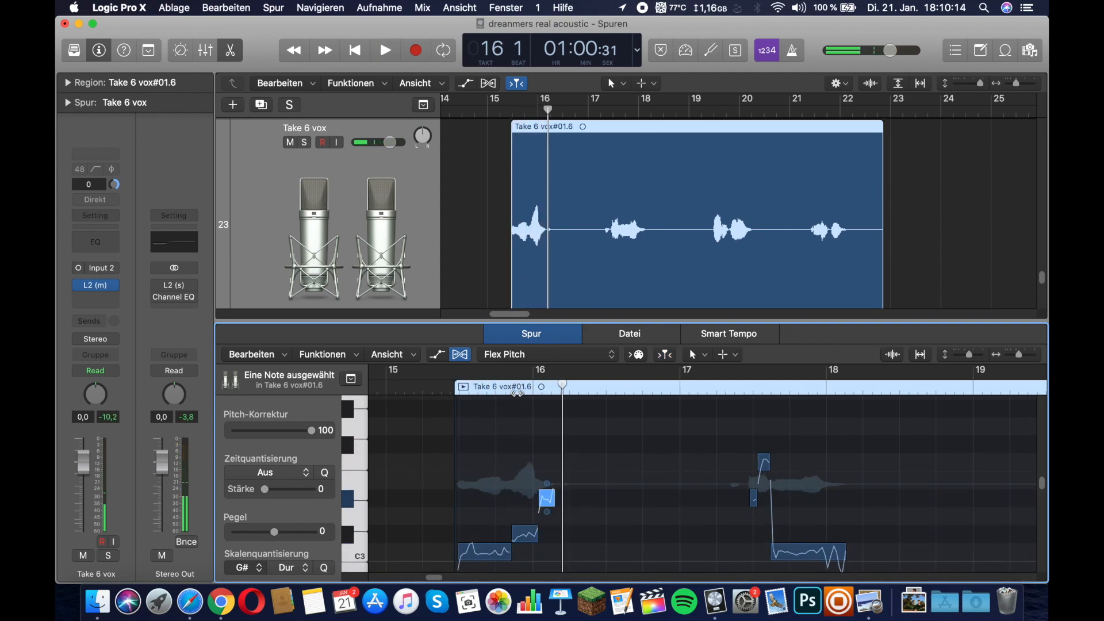
pyautogui.click(514, 390)
pyautogui.press('space')
pyautogui.scroll(-3, 648, 455)
pyautogui.hscroll(6, 649, 458)
pyautogui.hscroll(3, 617, 449)
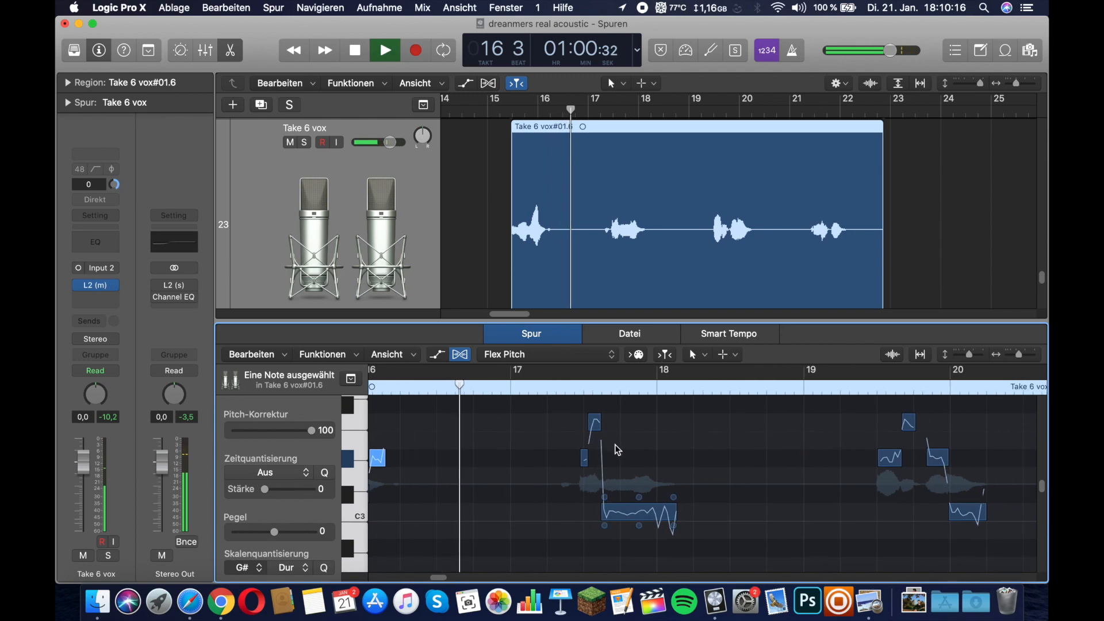
# Lower the second phrase's first note to C#3 and its second note to D#3, and listen to the phrase
pyautogui.scroll(1, 608, 446)
pyautogui.press('super+Right')
pyautogui.press('super+Right')
pyautogui.press('super+Right')
pyautogui.press('super+Right')
pyautogui.hscroll(3, 611, 447)
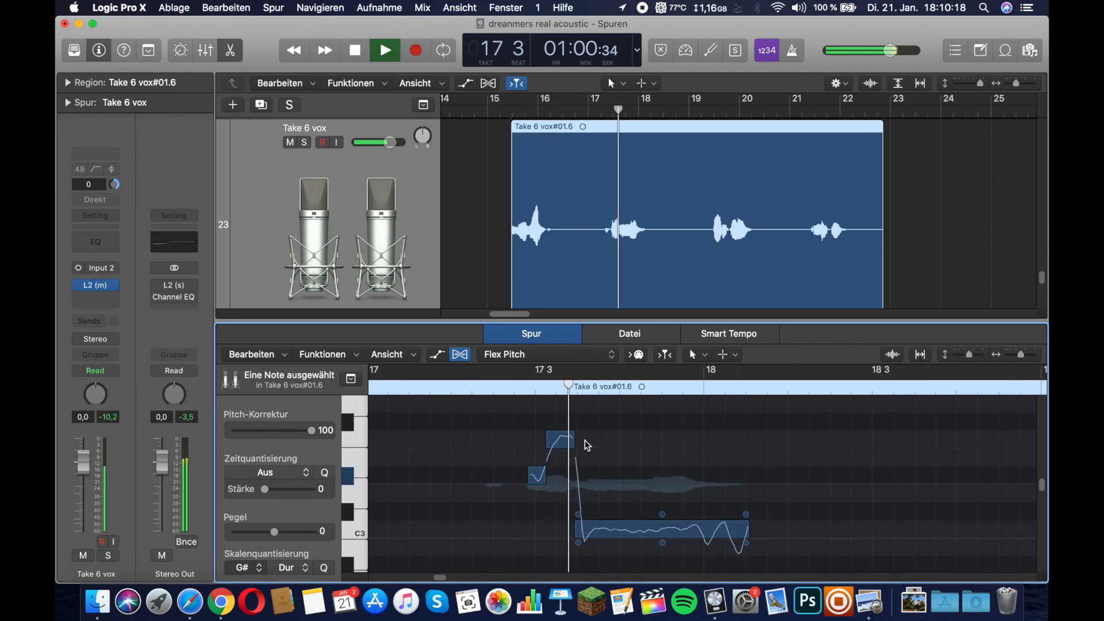
pyautogui.press('space')
pyautogui.moveTo(564, 445); pyautogui.dragTo(534, 506)
pyautogui.press('space')
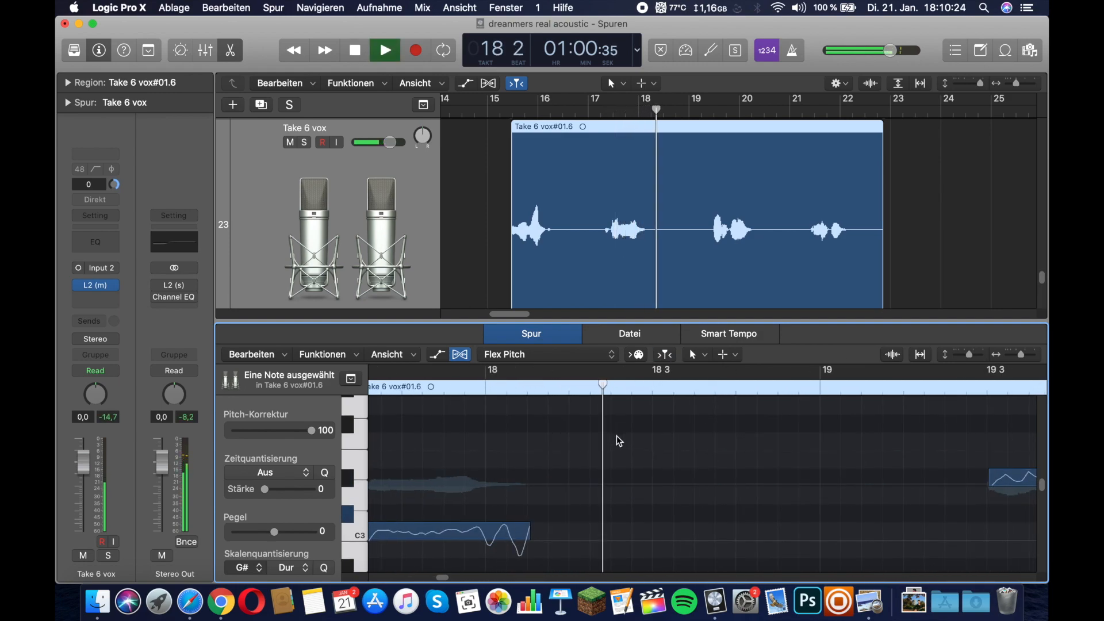
pyautogui.press('space')
# Return the playhead to just before the region's start and set the scale quantization root to Aus
pyautogui.scroll(-5, 614, 429)
pyautogui.hscroll(-5, 614, 429)
pyautogui.click(600, 393)
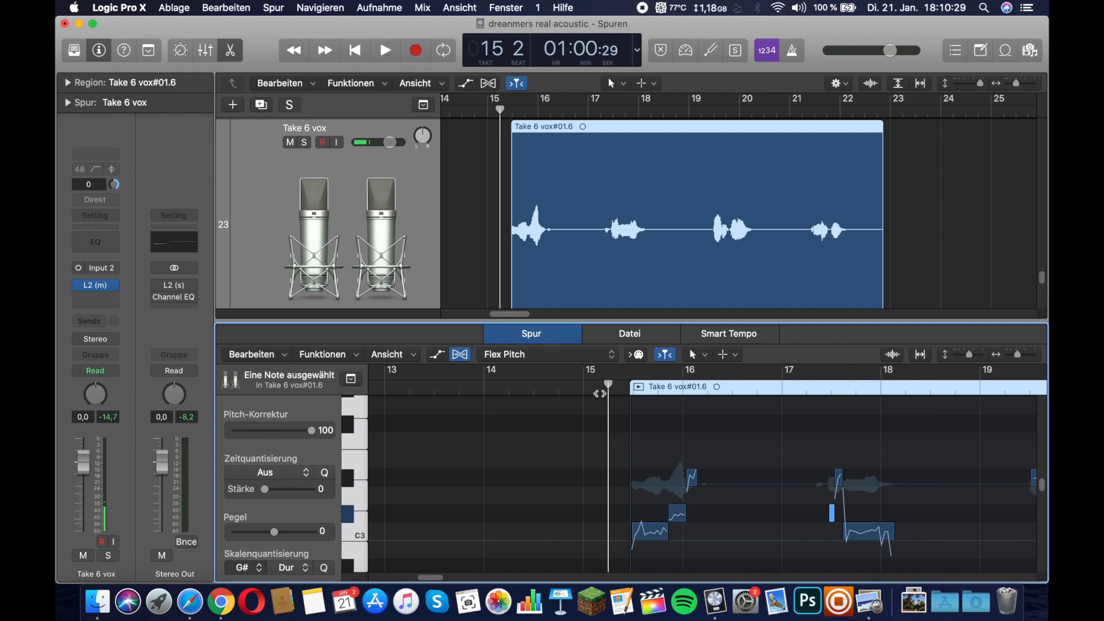
pyautogui.click(249, 571)
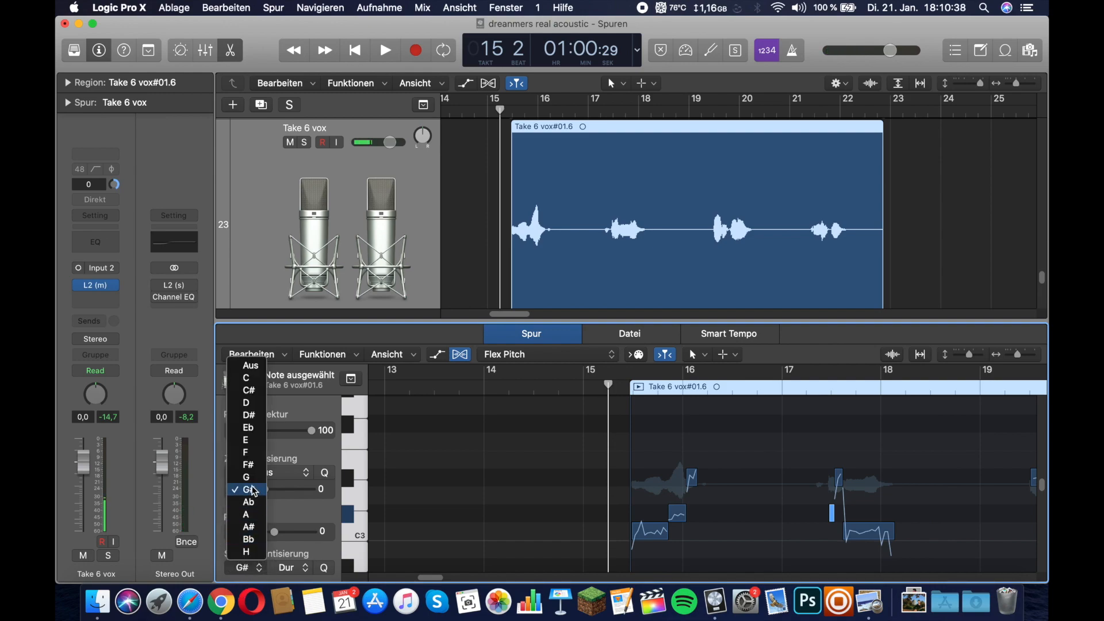
pyautogui.click(251, 382)
# Reduce the vibrato to 64% with the three notes of the first phrase selected
pyautogui.moveTo(650, 533)
pyautogui.mouseDown()
pyautogui.moveTo(652, 486)
pyautogui.moveTo(647, 527)
pyautogui.mouseUp()
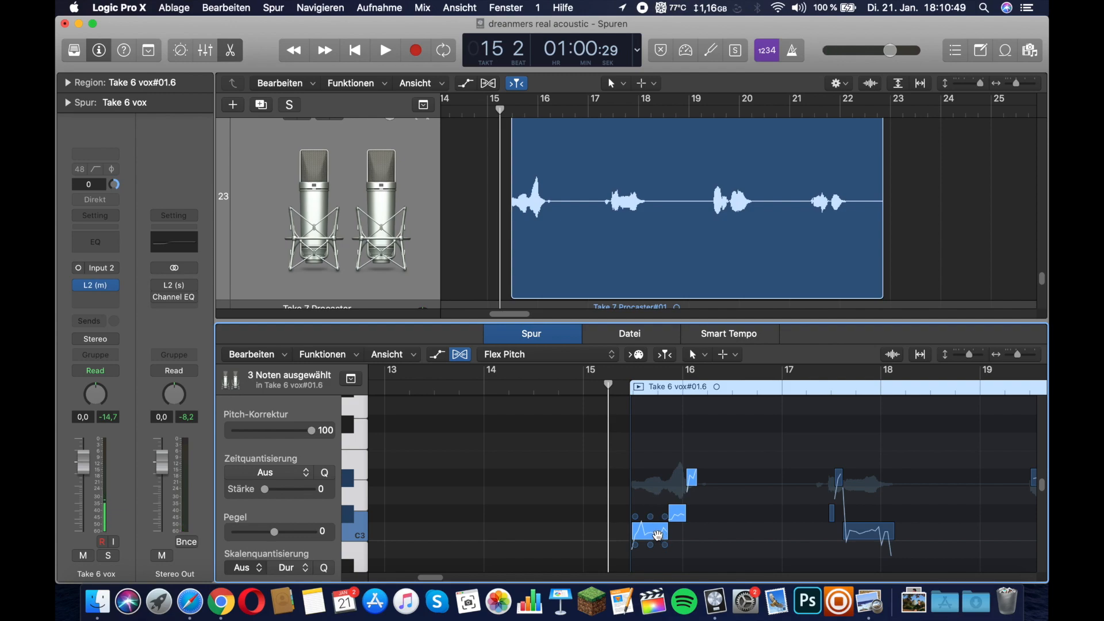
pyautogui.moveTo(652, 548)
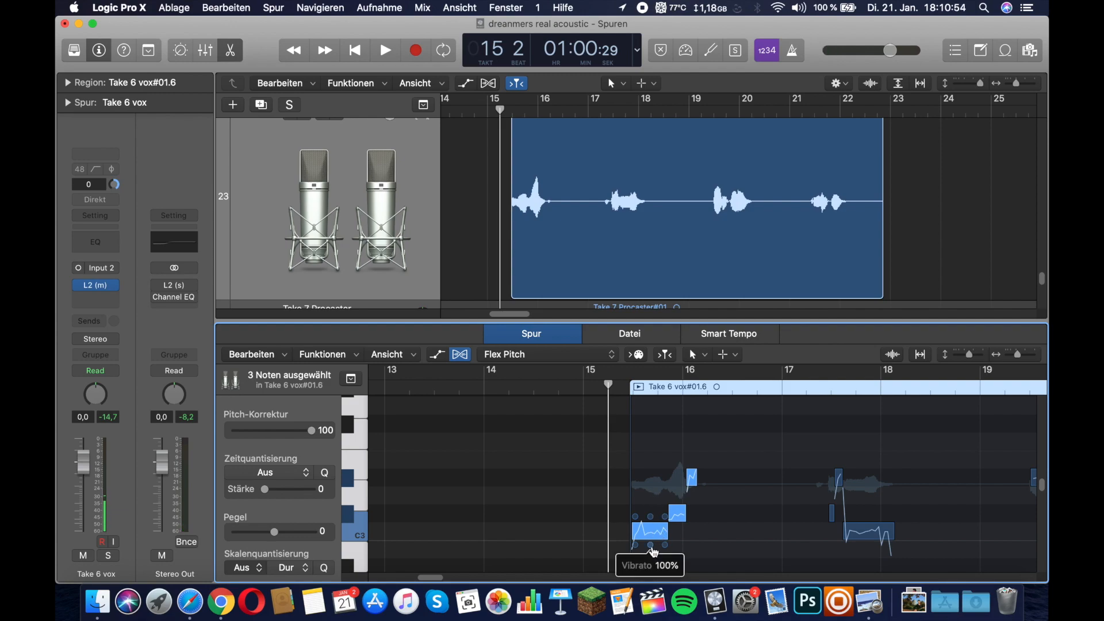
pyautogui.moveTo(655, 525)
pyautogui.moveTo(651, 545); pyautogui.dragTo(650, 557)
# Lower the third phrase's first and third notes to C#3 and its second note to D#3
pyautogui.scroll(-3, 595, 522)
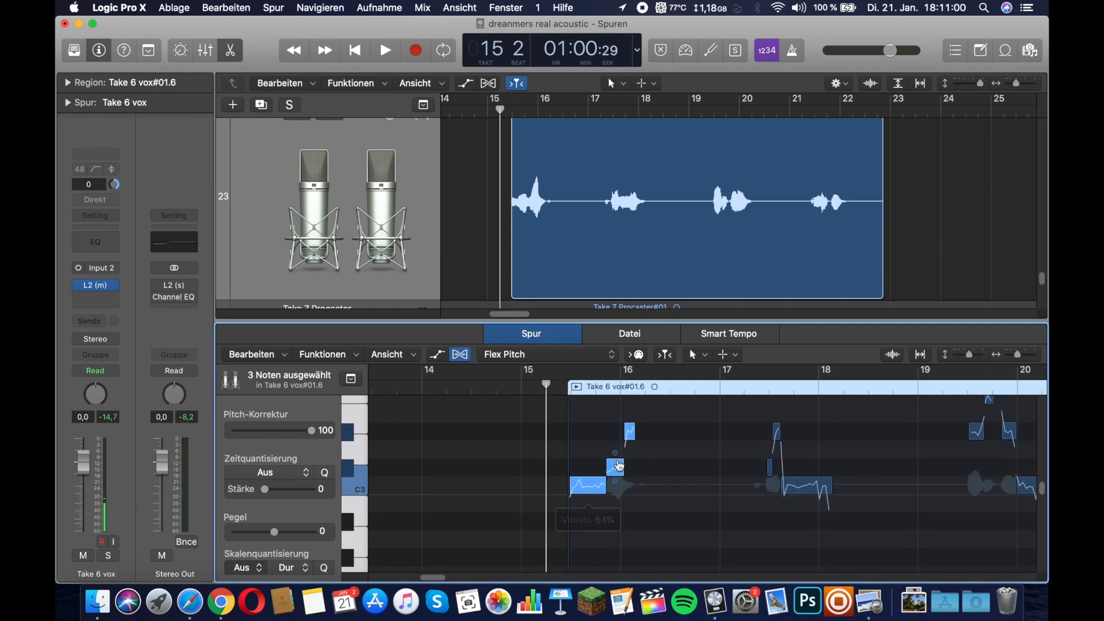
pyautogui.hscroll(5, 619, 466)
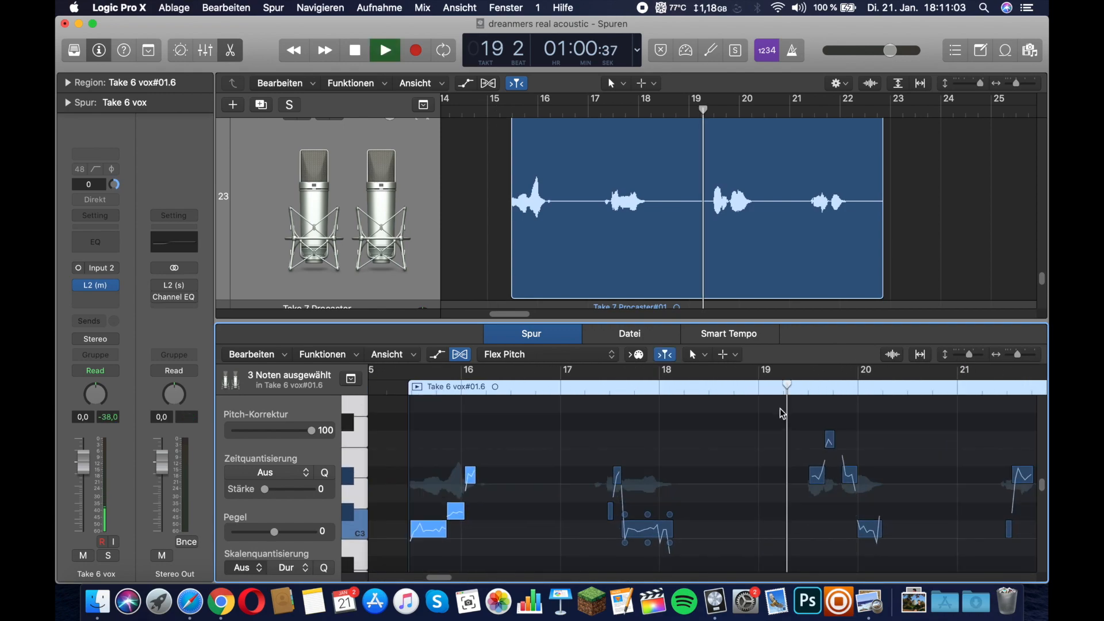
pyautogui.hscroll(2, 771, 422)
pyautogui.hscroll(2, 754, 443)
pyautogui.scroll(5, 754, 443)
pyautogui.scroll(-1, 730, 456)
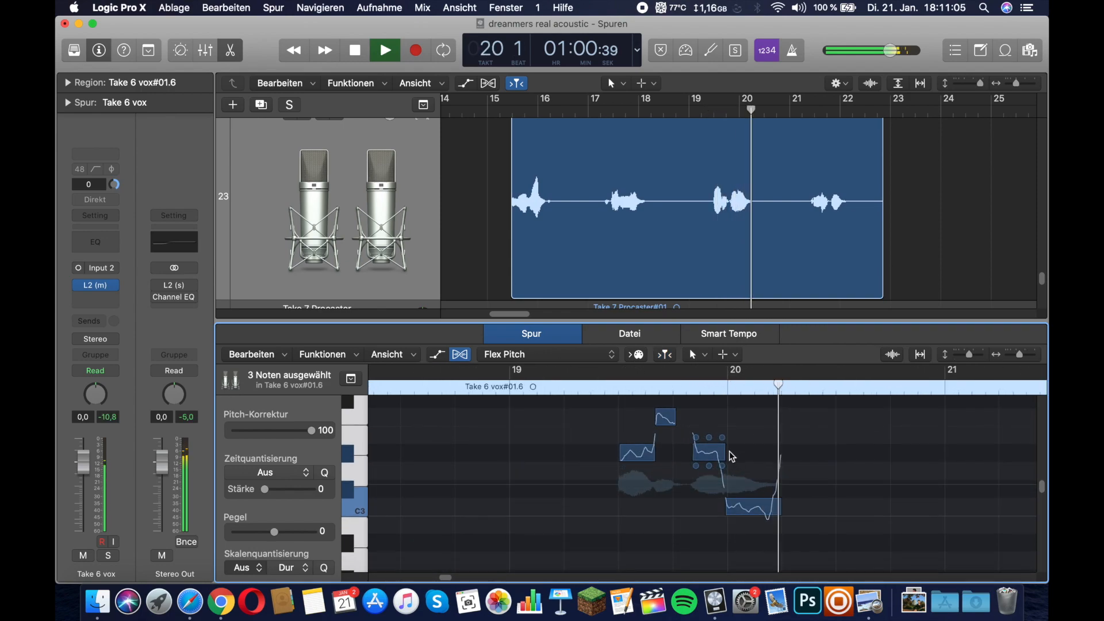
pyautogui.press('space')
pyautogui.moveTo(715, 455); pyautogui.dragTo(717, 490)
pyautogui.moveTo(645, 459); pyautogui.dragTo(645, 488)
pyautogui.moveTo(667, 423); pyautogui.dragTo(655, 467)
pyautogui.moveTo(644, 474); pyautogui.dragTo(502, 501)
# Set the scale quantization root to G# and listen to the fourth phrase, selecting its high note
pyautogui.click(246, 568)
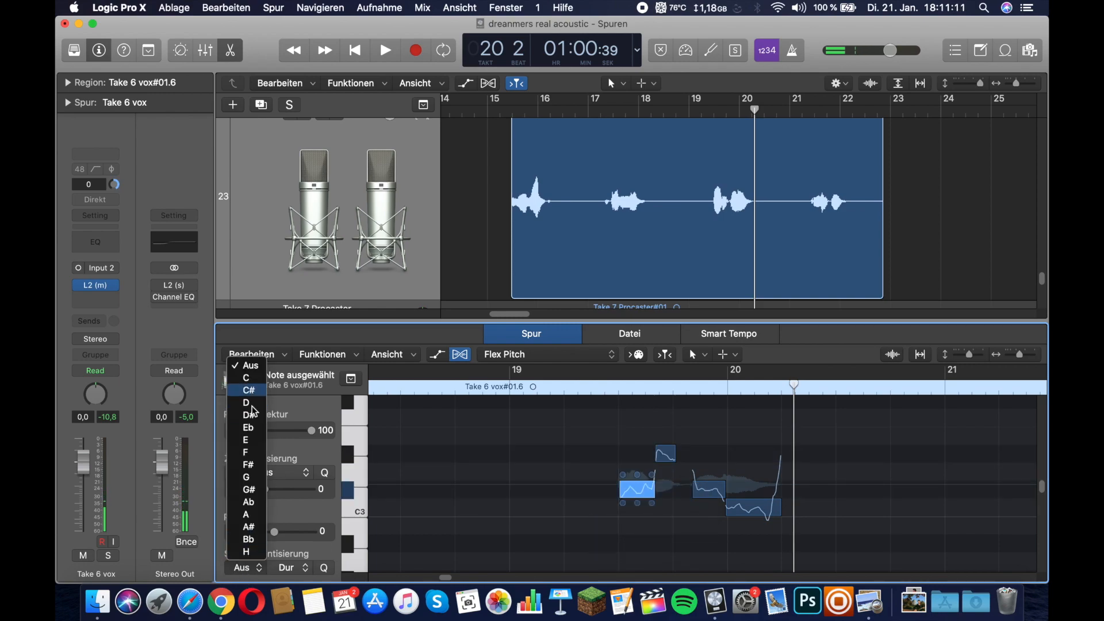
pyautogui.click(249, 490)
pyautogui.press('space')
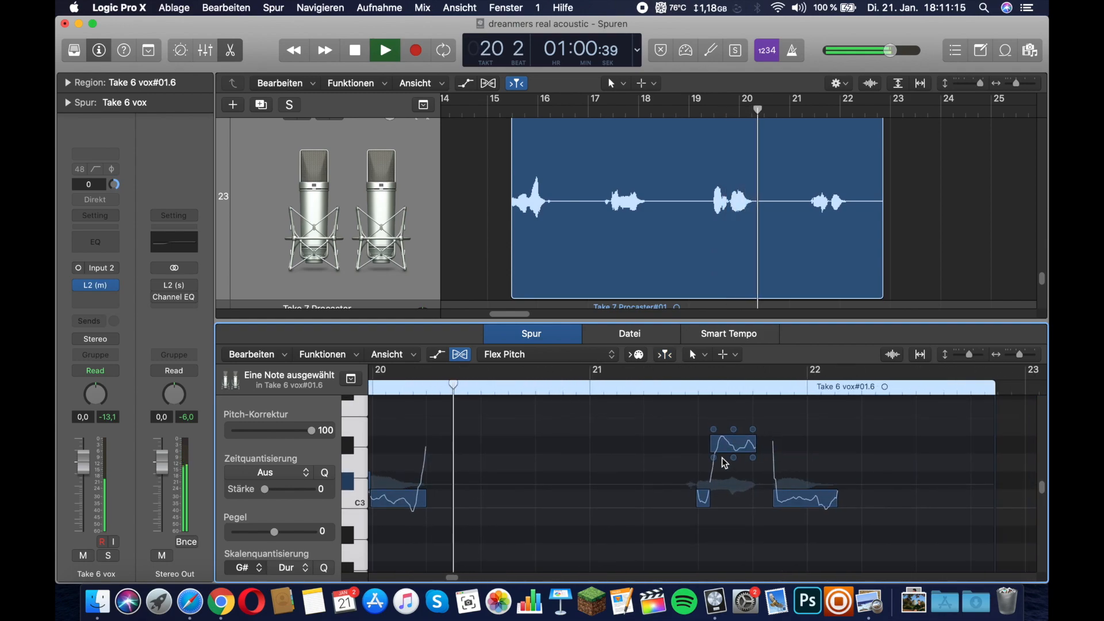
pyautogui.moveTo(729, 464); pyautogui.dragTo(736, 442)
pyautogui.press('space')
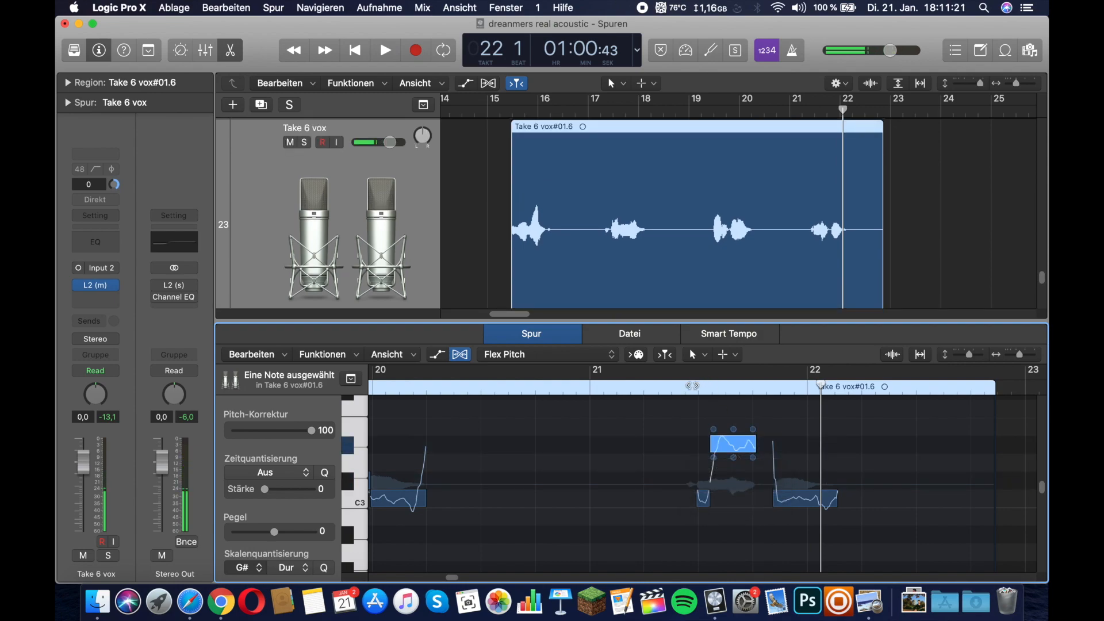
# Raise the fourth phrase's short first note to C#3 and listen to the phrase
pyautogui.doubleClick(699, 389)
pyautogui.press('space')
pyautogui.moveTo(703, 498); pyautogui.dragTo(702, 463)
pyautogui.doubleClick(690, 389)
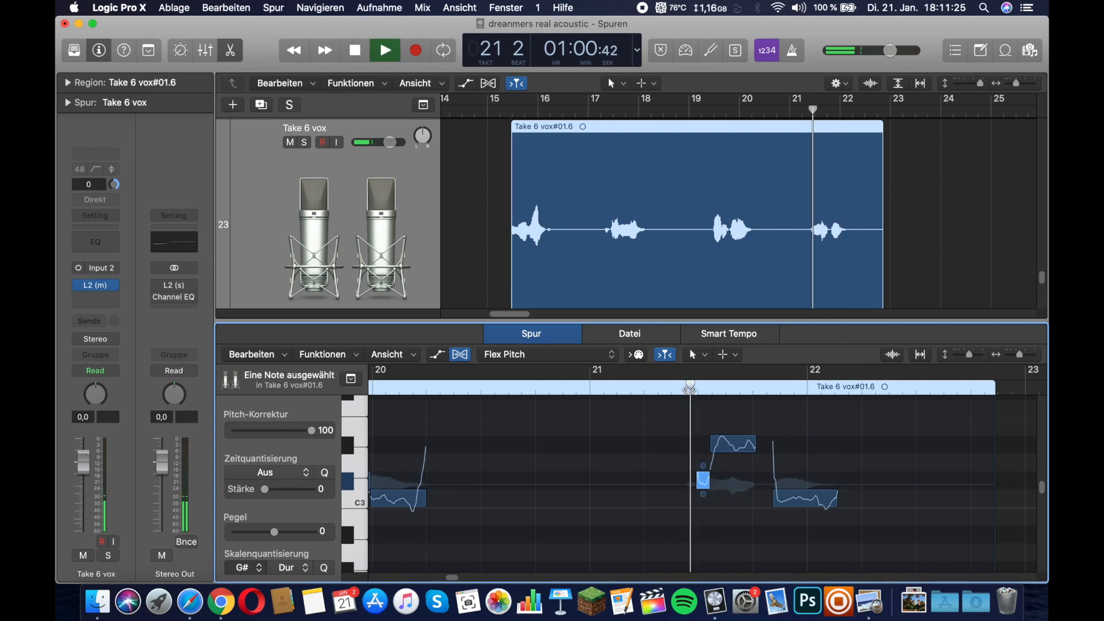
pyautogui.press('space')
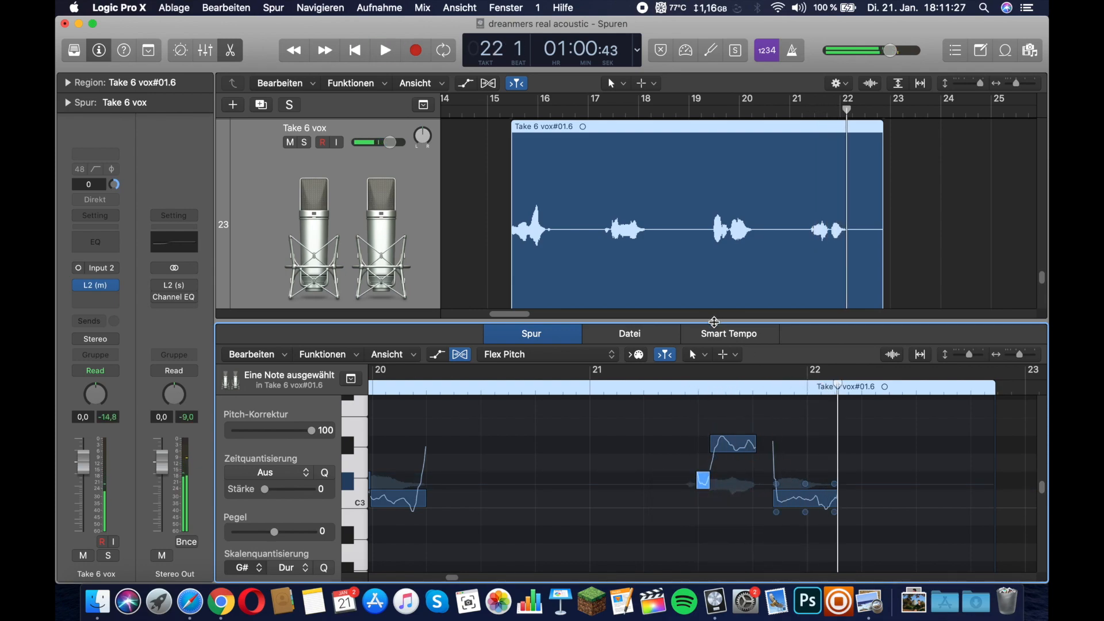
# Shift the copied vocal region slightly forward in time so it starts just after the original region
pyautogui.click(503, 178)
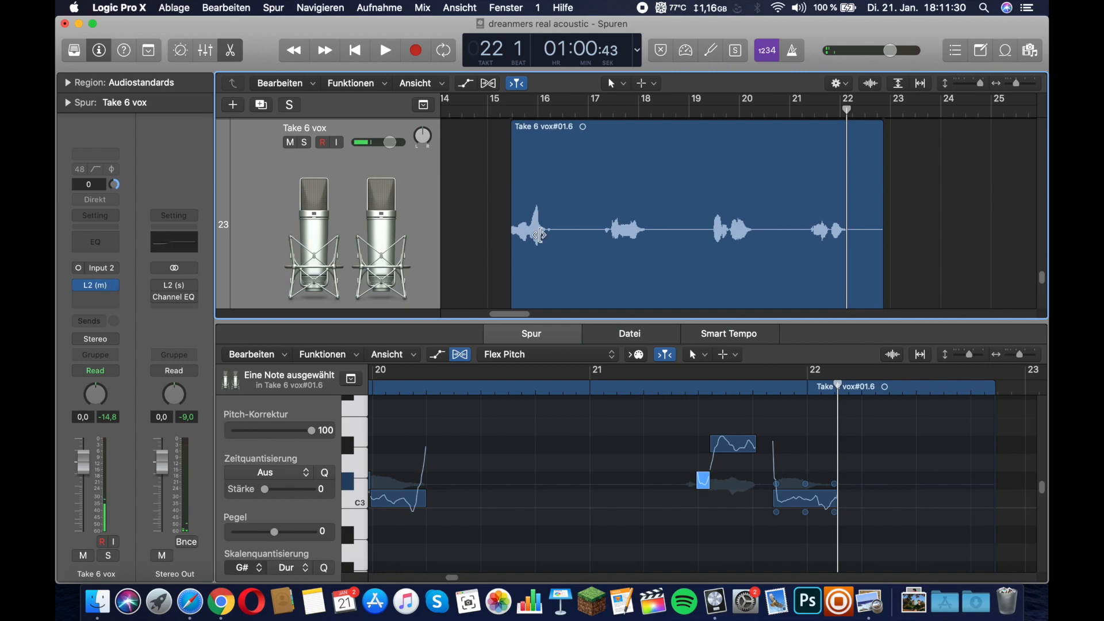
pyautogui.scroll(5, 541, 207)
pyautogui.hscroll(-14, 575, 197)
pyautogui.scroll(3, 597, 195)
pyautogui.scroll(-1, 610, 192)
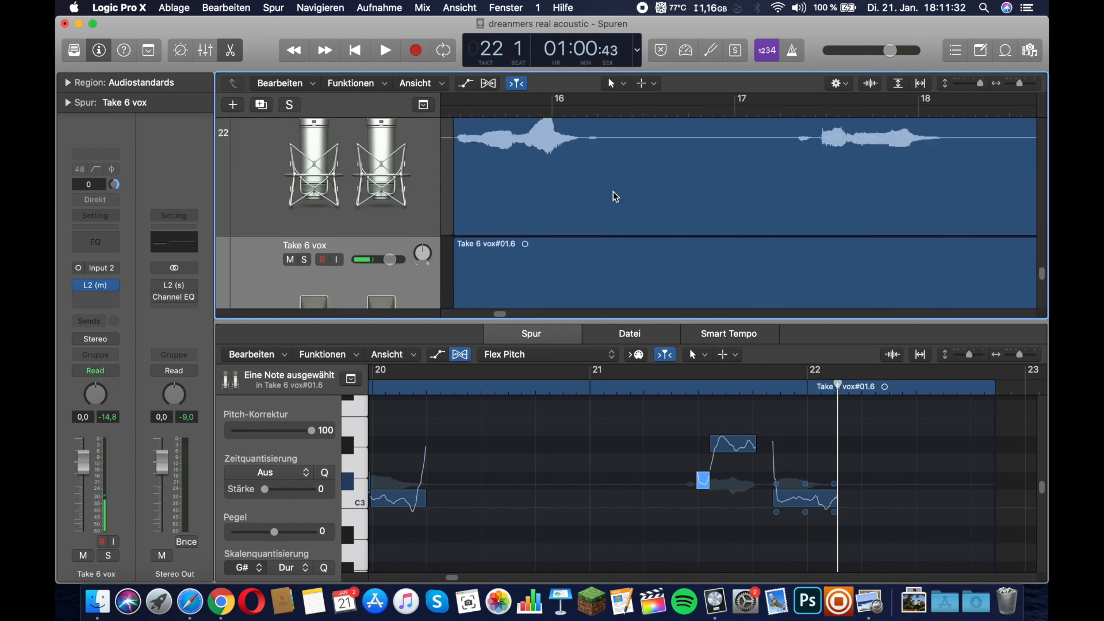
pyautogui.click(540, 116)
pyautogui.scroll(4, 568, 224)
pyautogui.hscroll(-4, 574, 237)
pyautogui.scroll(-3, 574, 237)
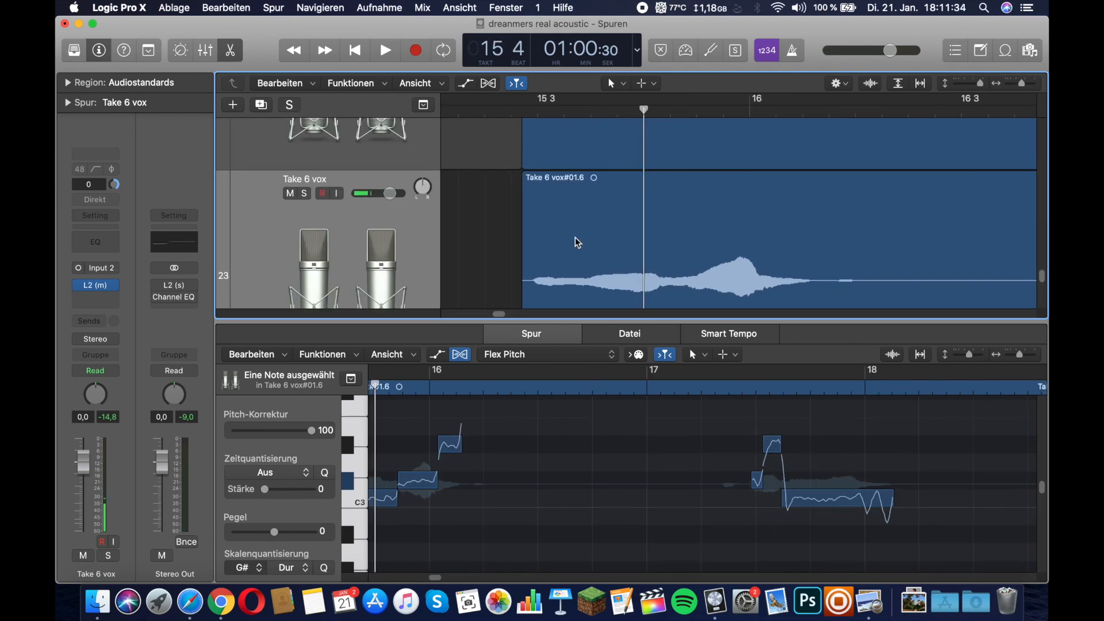
pyautogui.click(579, 241)
pyautogui.moveTo(581, 246); pyautogui.dragTo(588, 245)
# Play the harmony together with the original vocals and lower the copied track's volume to -5.1 dB
pyautogui.press('space')
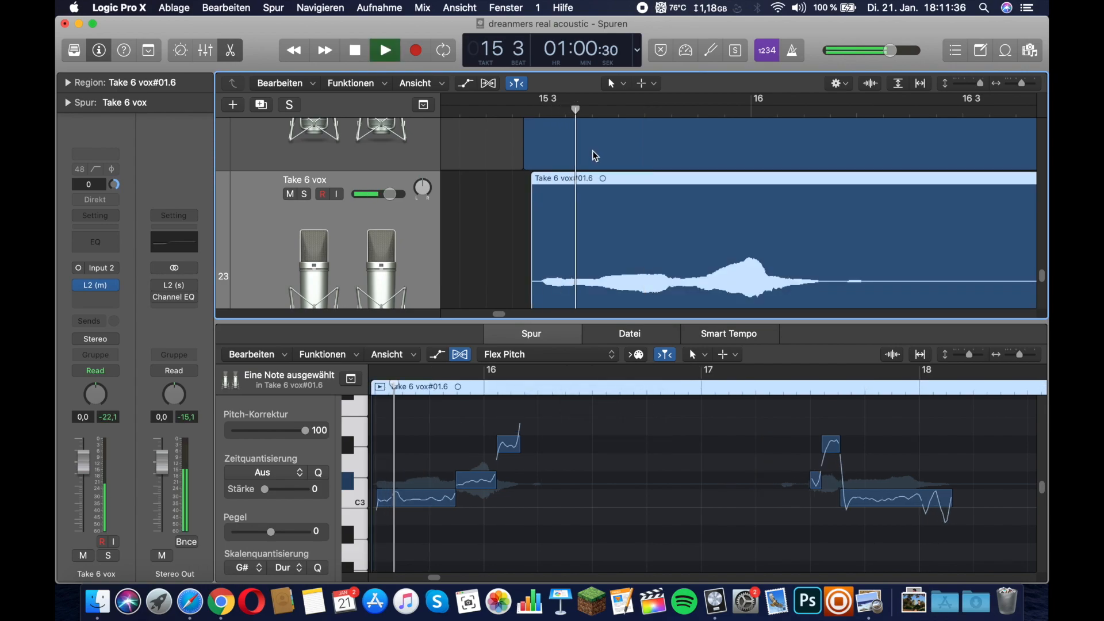
pyautogui.scroll(-5, 616, 415)
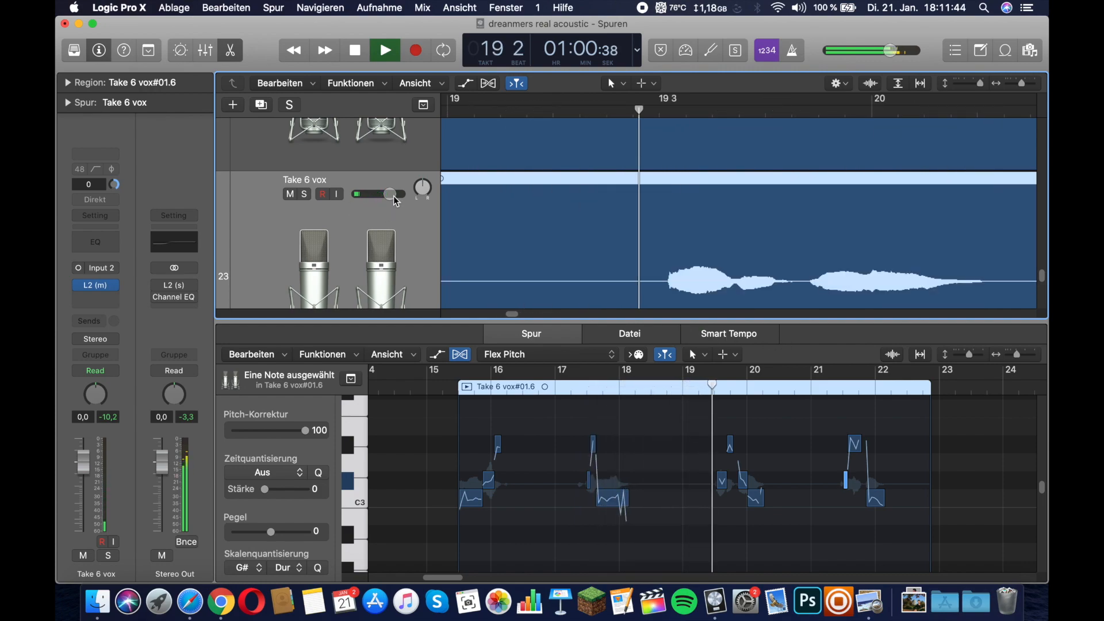
pyautogui.moveTo(389, 194); pyautogui.dragTo(380, 193)
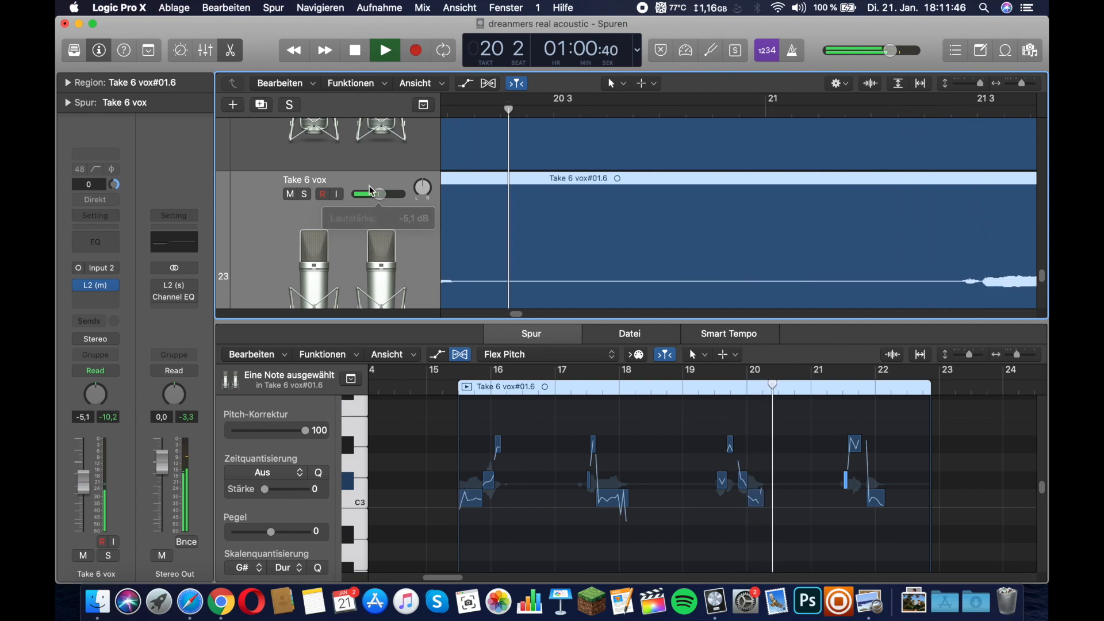
pyautogui.scroll(-10, 708, 158)
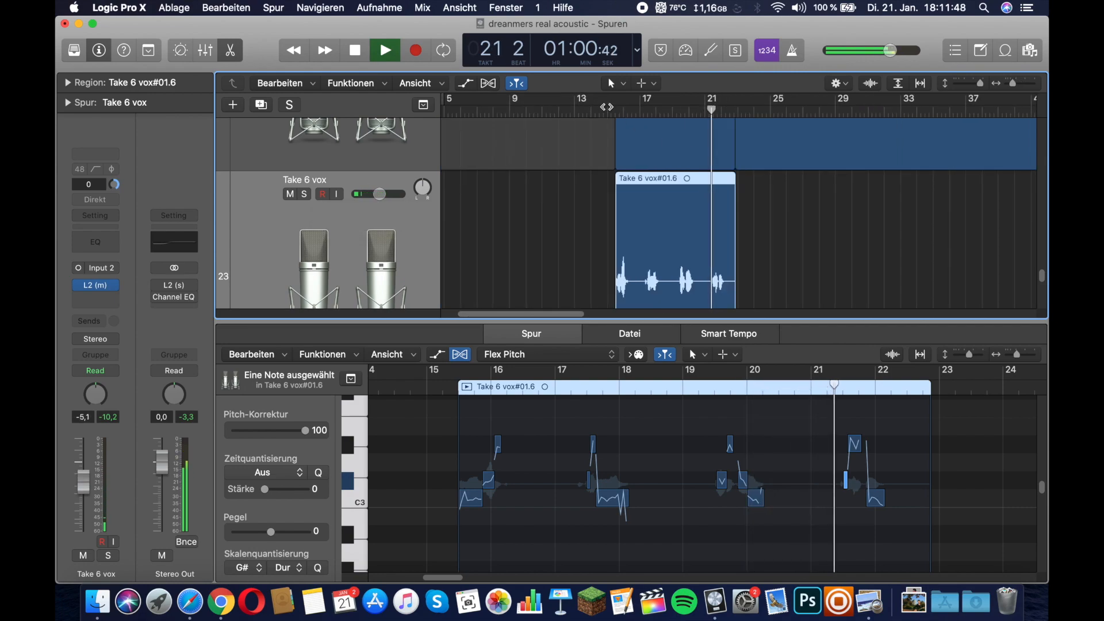
# Loop playback over the copied region's length and lower the harmony track's volume a little more
pyautogui.moveTo(626, 101); pyautogui.dragTo(727, 109)
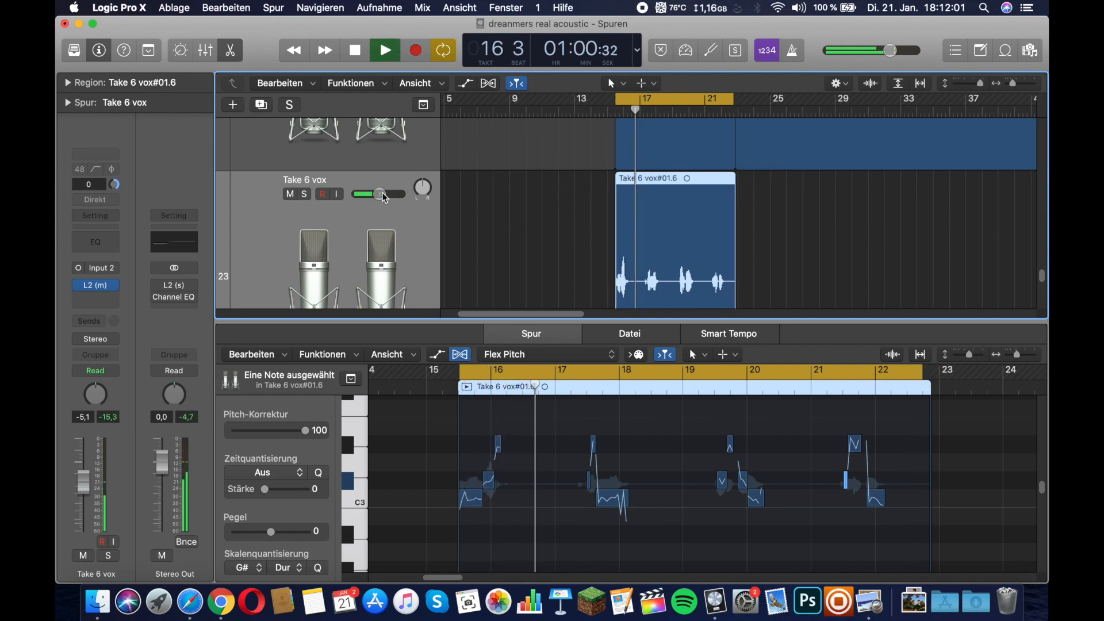
pyautogui.moveTo(379, 194)
pyautogui.mouseDown()
pyautogui.moveTo(360, 194)
pyautogui.moveTo(376, 196)
pyautogui.mouseUp()
pyautogui.press('space')
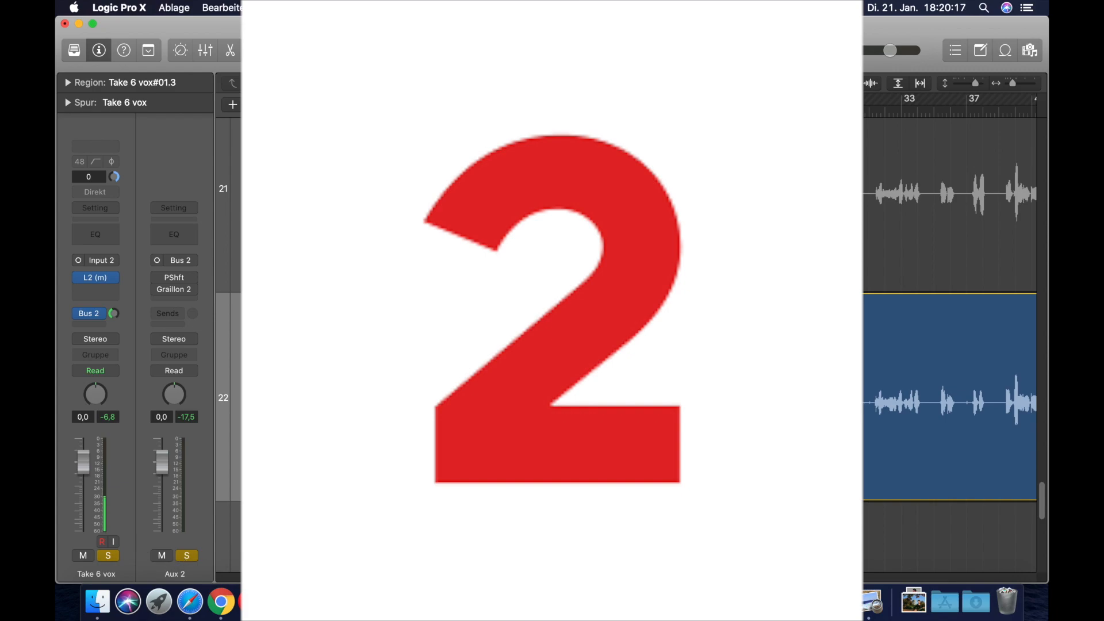
# Turn off solo on the Take 6 vox and Aux 2 channels and listen to the vocals with the Bus 2 send
pyautogui.click(186, 556)
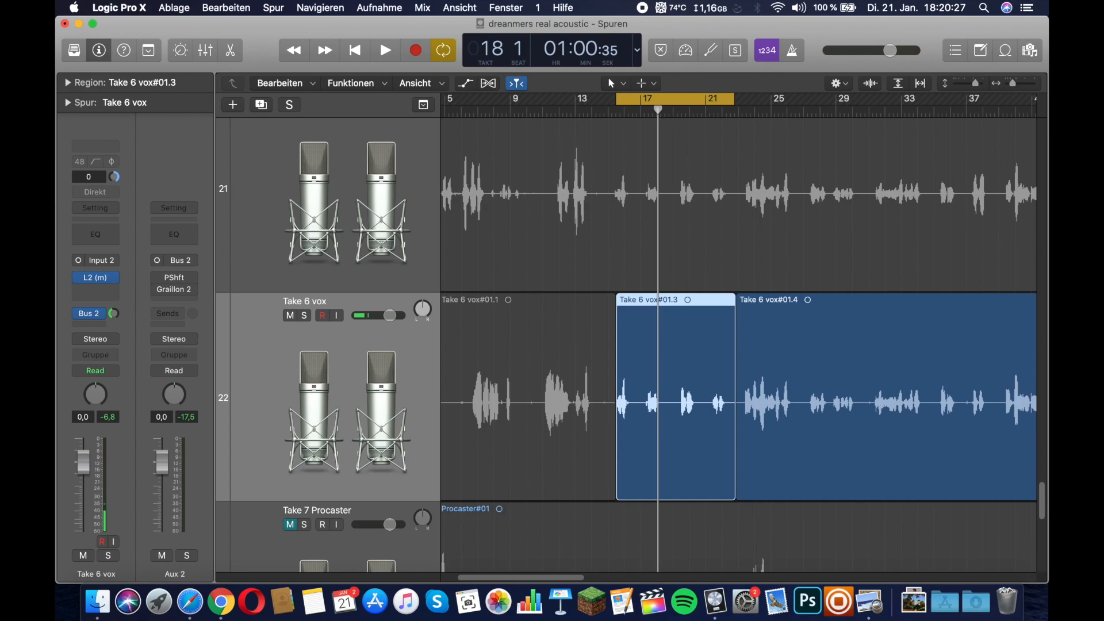
pyautogui.moveTo(1046, 136)
pyautogui.mouseDown()
pyautogui.moveTo(752, 118)
pyautogui.moveTo(497, 70)
pyautogui.moveTo(498, 59)
pyautogui.moveTo(441, 43)
pyautogui.moveTo(499, 49)
pyautogui.moveTo(502, 35)
pyautogui.moveTo(1047, 172)
pyautogui.moveTo(1048, 135)
pyautogui.mouseUp()
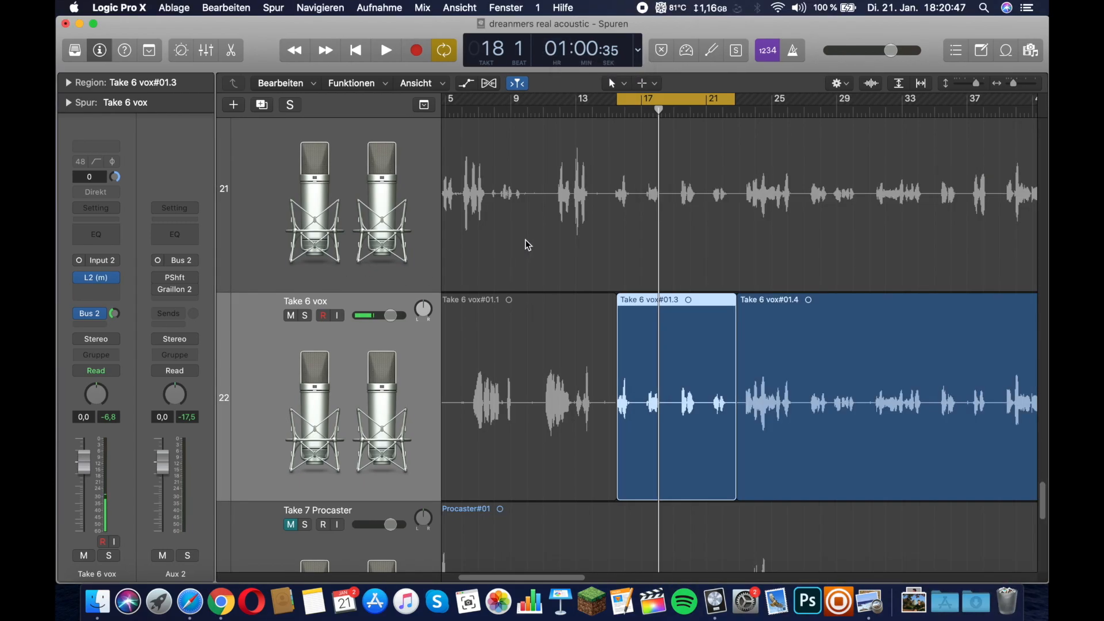
pyautogui.press('space')
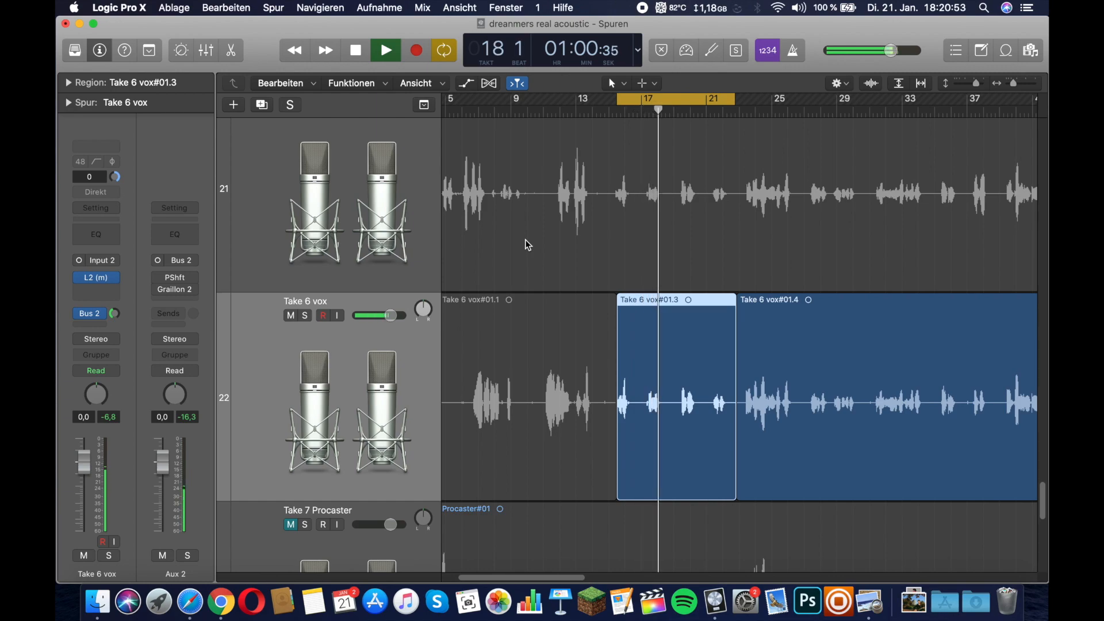
pyautogui.press('space')
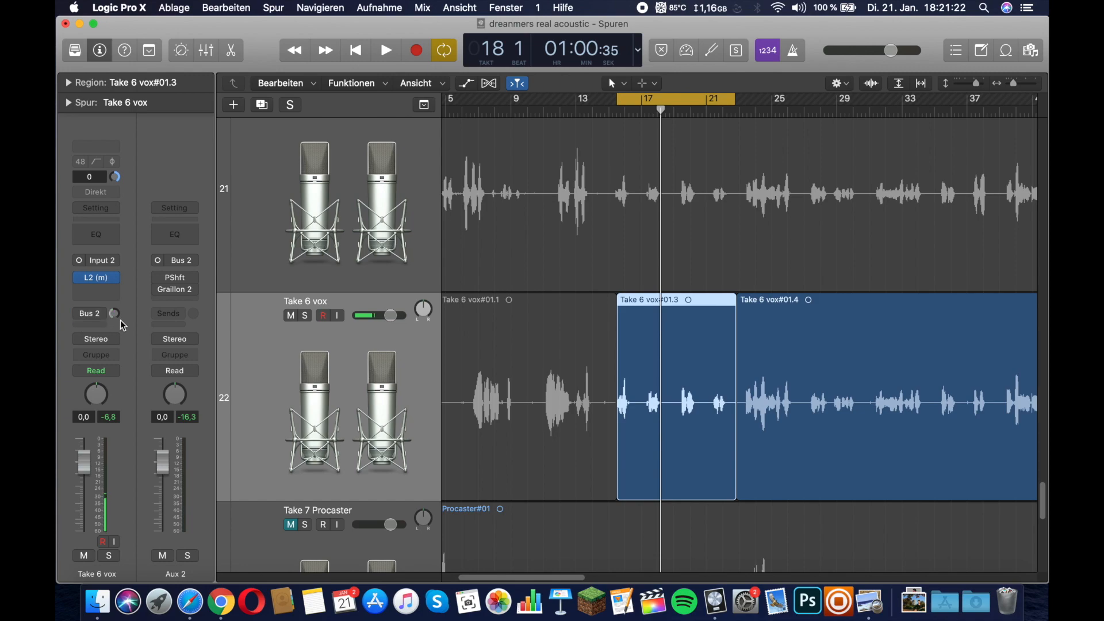
# Add another send on the Take 6 vox channel routed to Bus 2 → Aux 2 and play the looped passage to hear it
pyautogui.click(99, 325)
pyautogui.moveTo(109, 346)
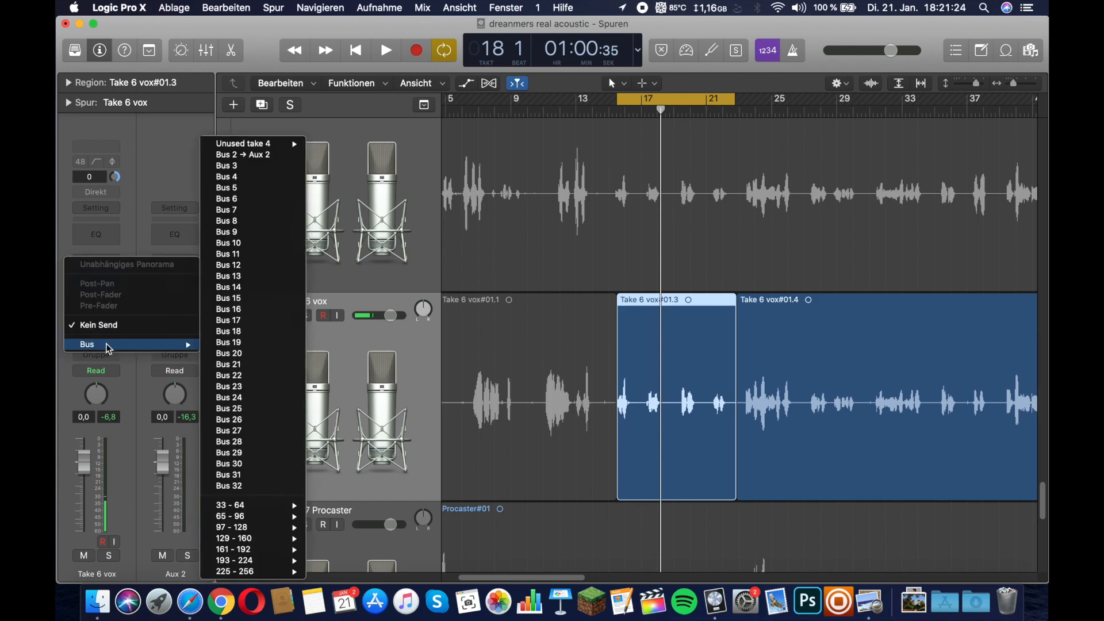
pyautogui.click(242, 155)
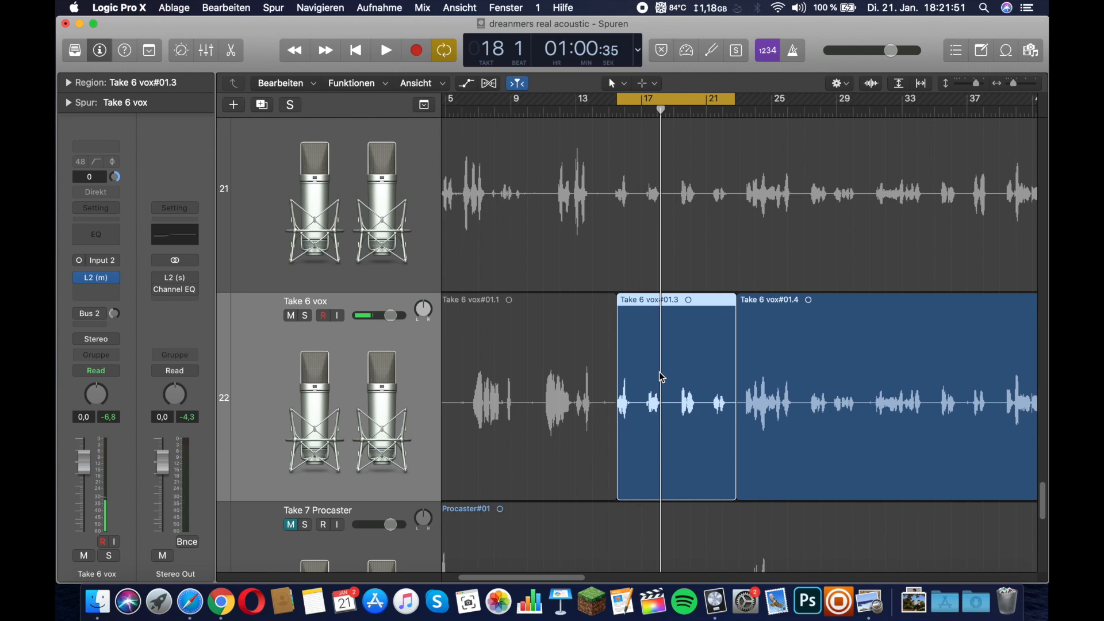
pyautogui.click(91, 324)
pyautogui.moveTo(110, 345)
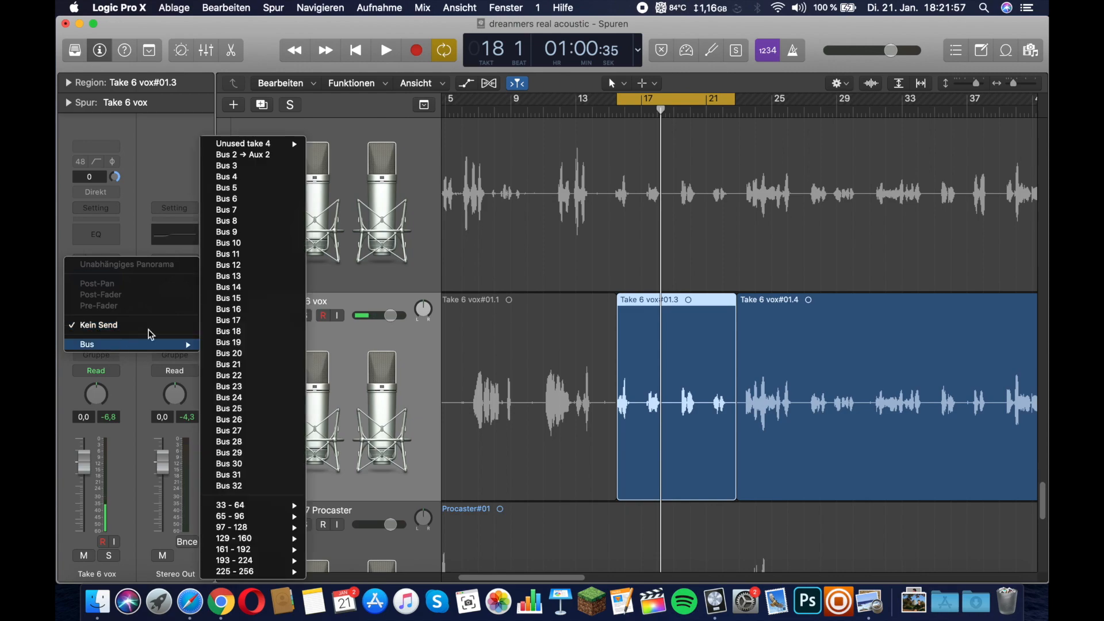
pyautogui.click(255, 155)
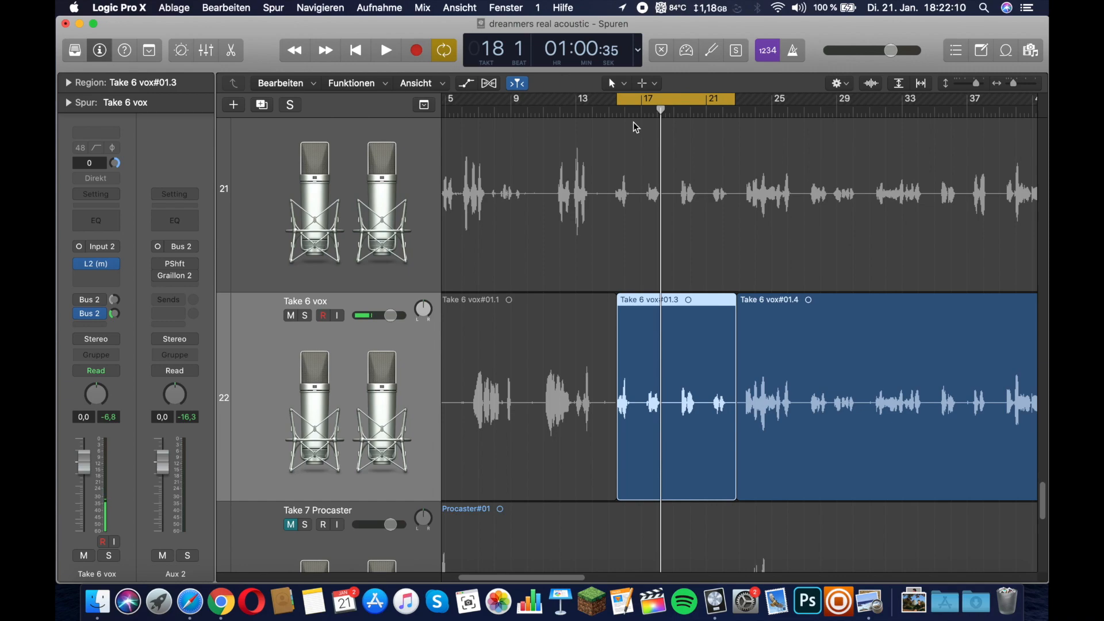
pyautogui.press('space')
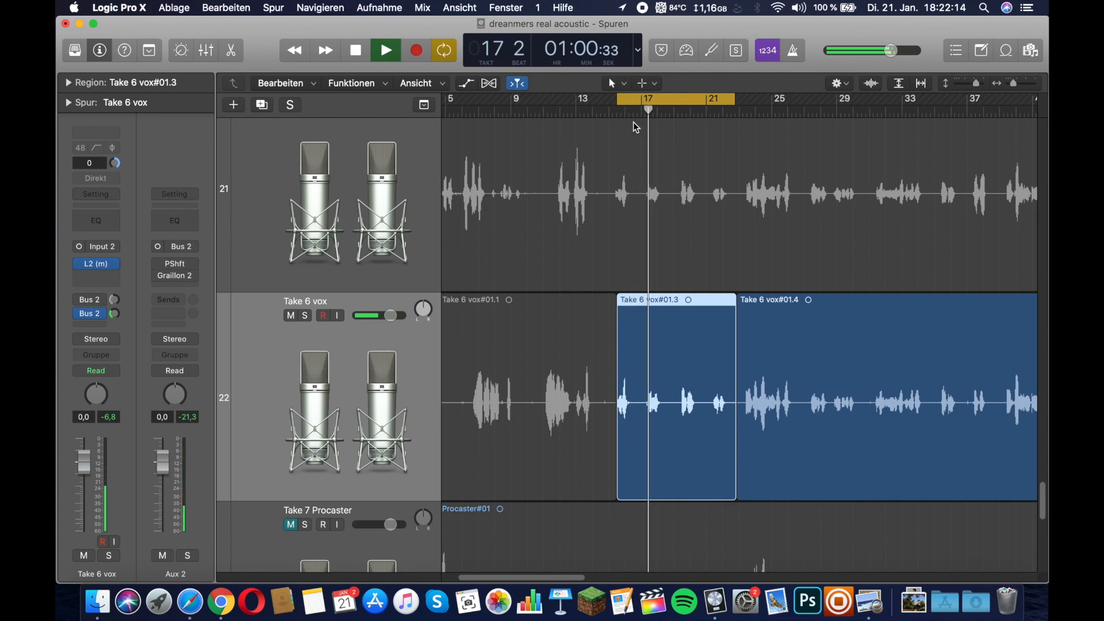
pyautogui.press('space')
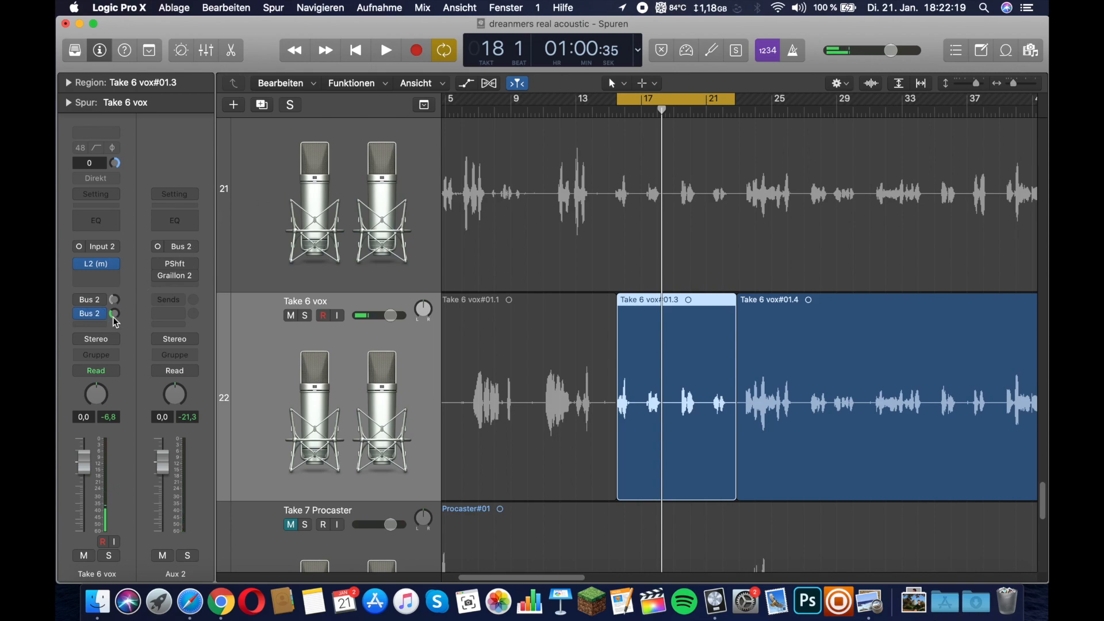
# Insert a mono Graillon 2 plug-in as the last effect on Aux 2 and solo that channel during playback
pyautogui.click(159, 276)
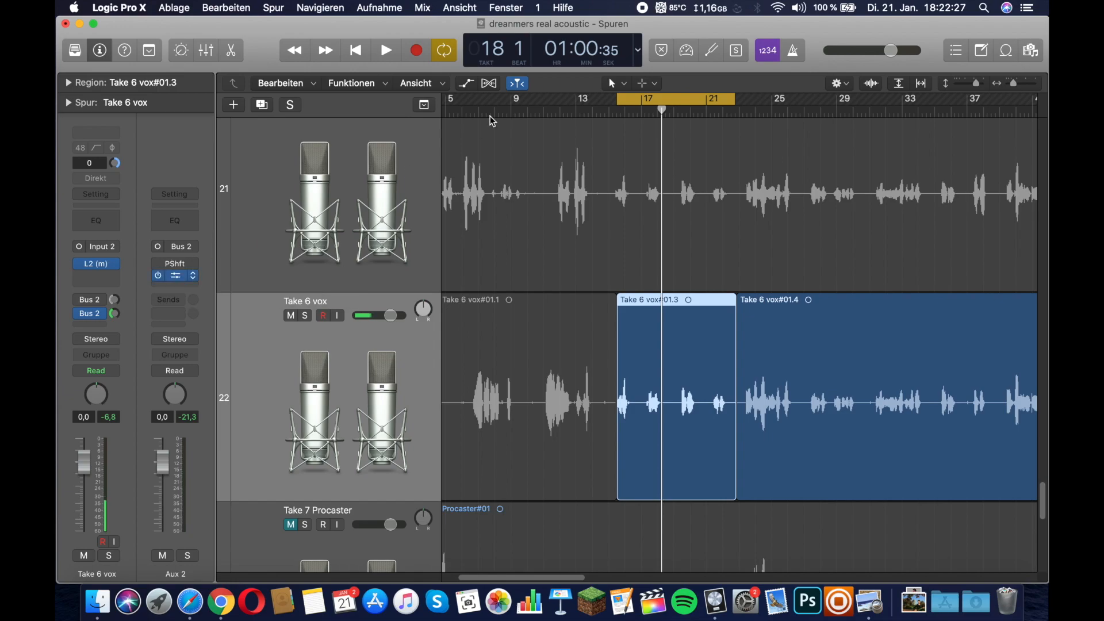
pyautogui.moveTo(538, 180); pyautogui.dragTo(592, 39)
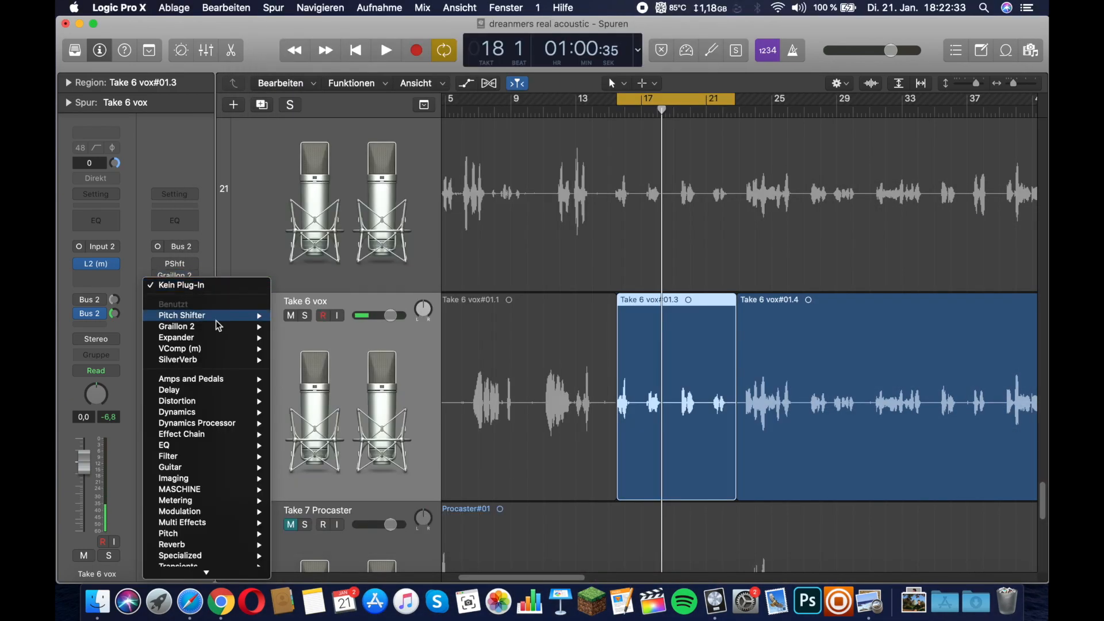
pyautogui.moveTo(218, 314)
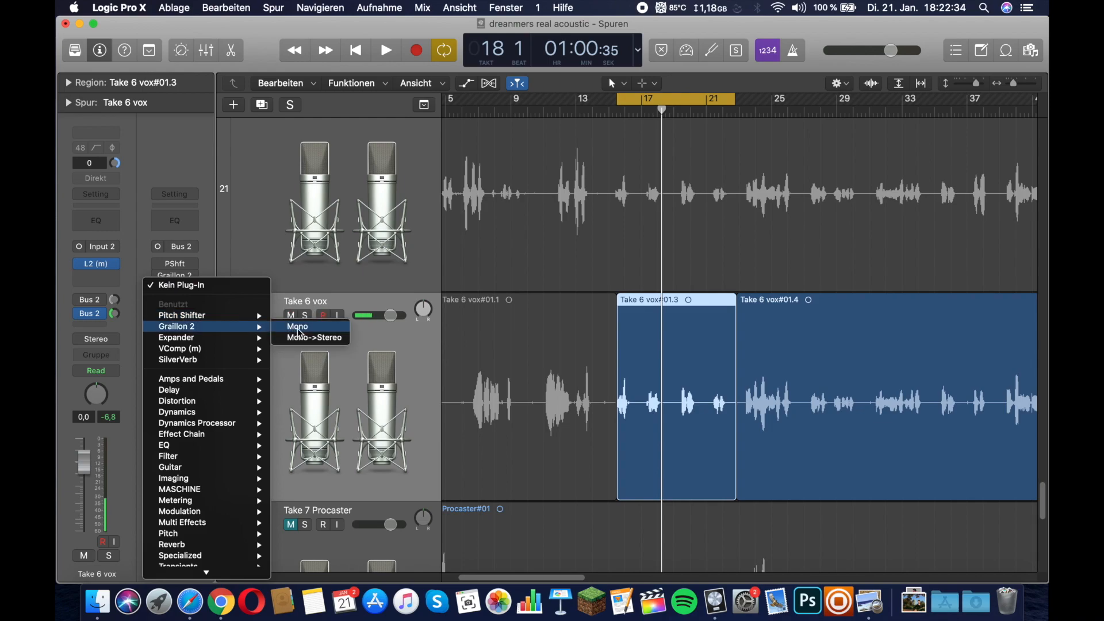
pyautogui.click(298, 327)
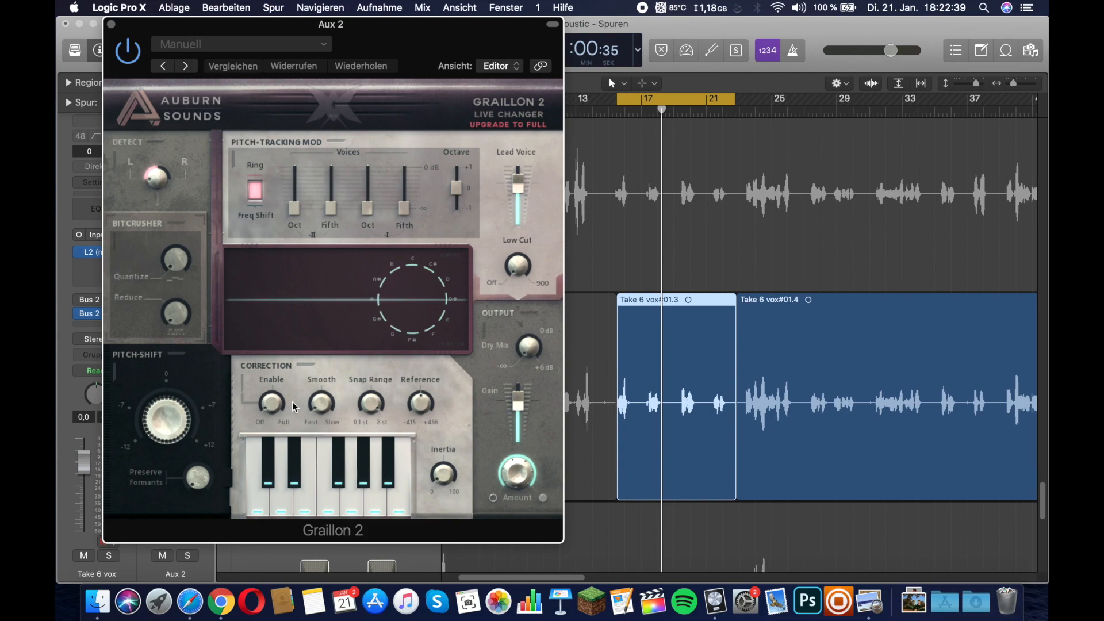
pyautogui.press('space')
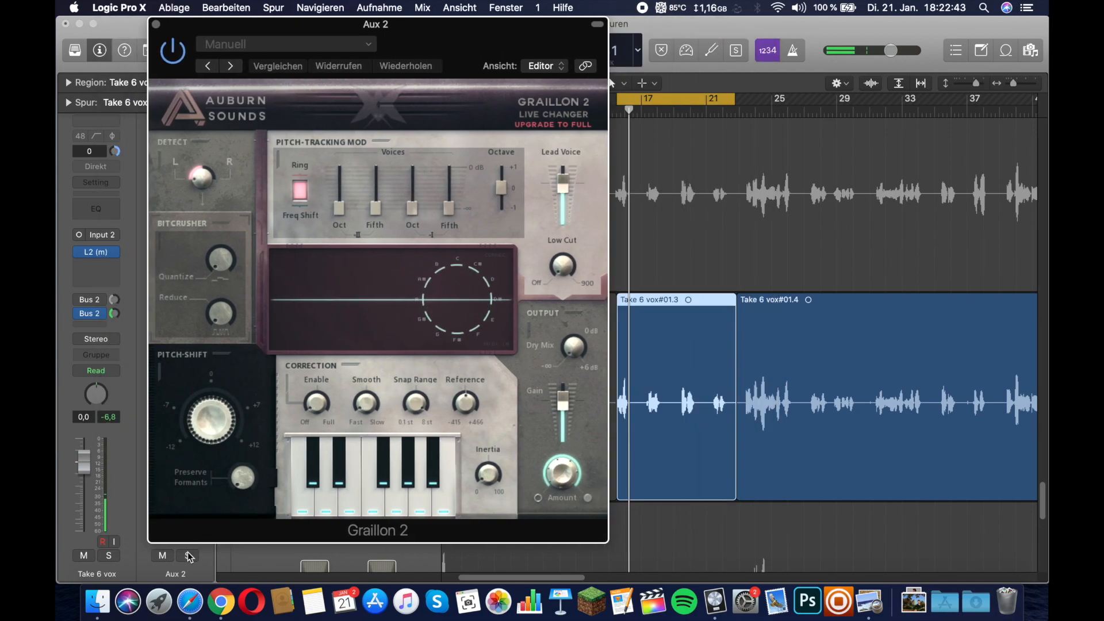
pyautogui.click(188, 556)
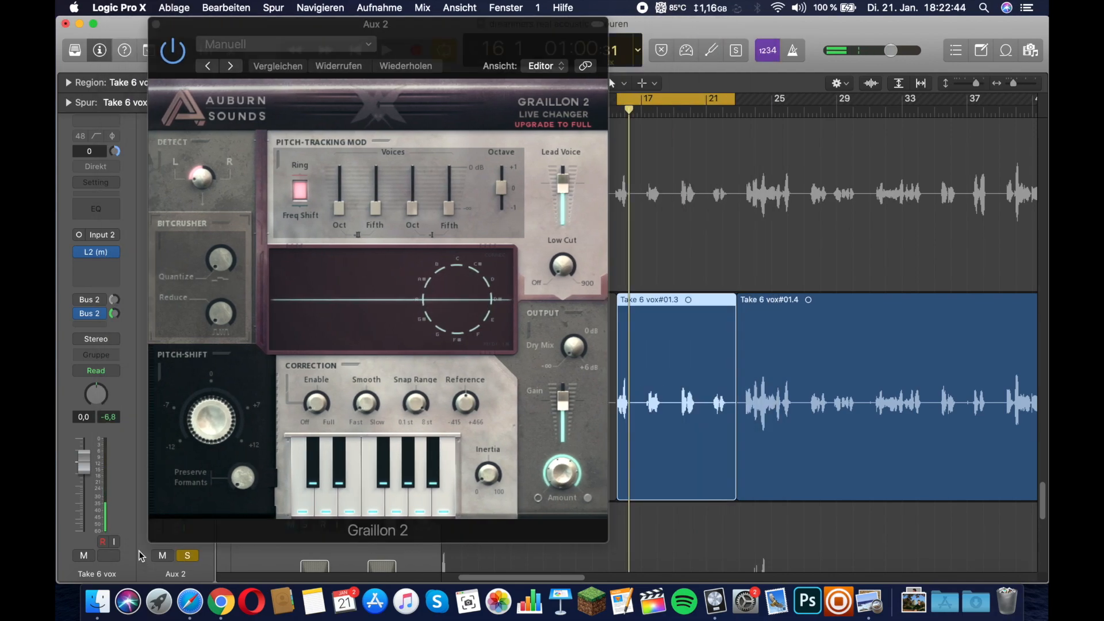
pyautogui.moveTo(423, 48); pyautogui.dragTo(485, 67)
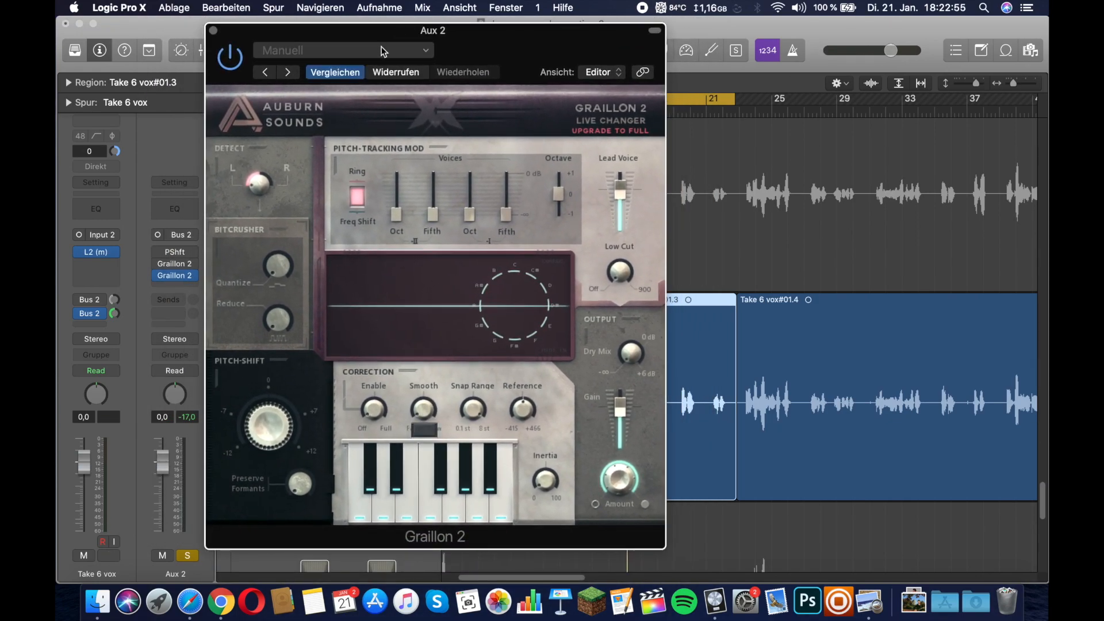
pyautogui.click(383, 52)
pyautogui.moveTo(368, 311)
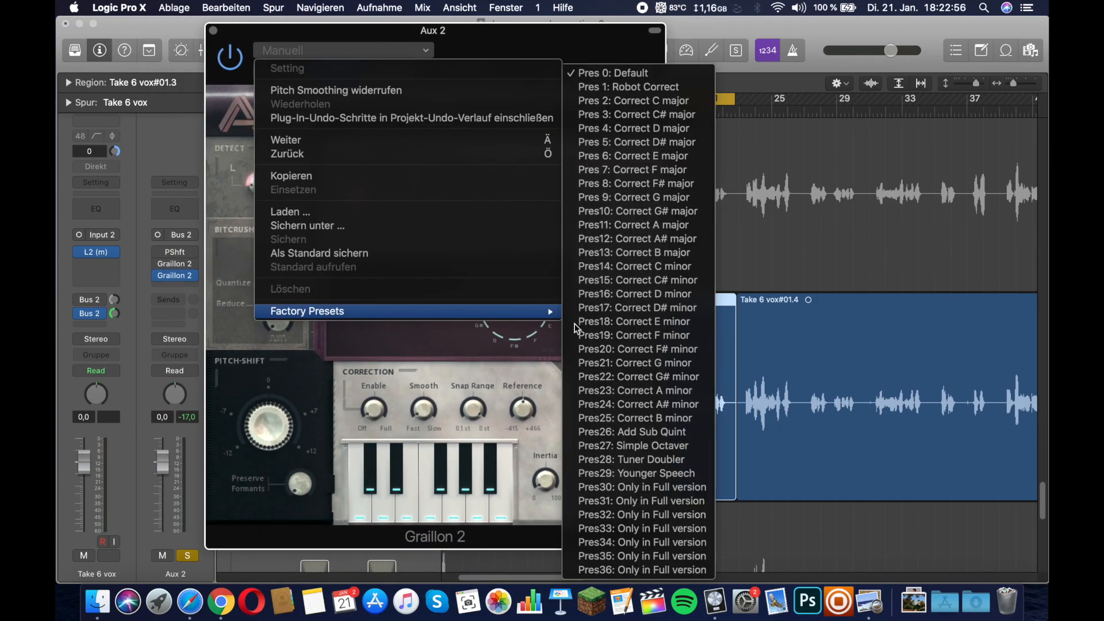
pyautogui.click(639, 377)
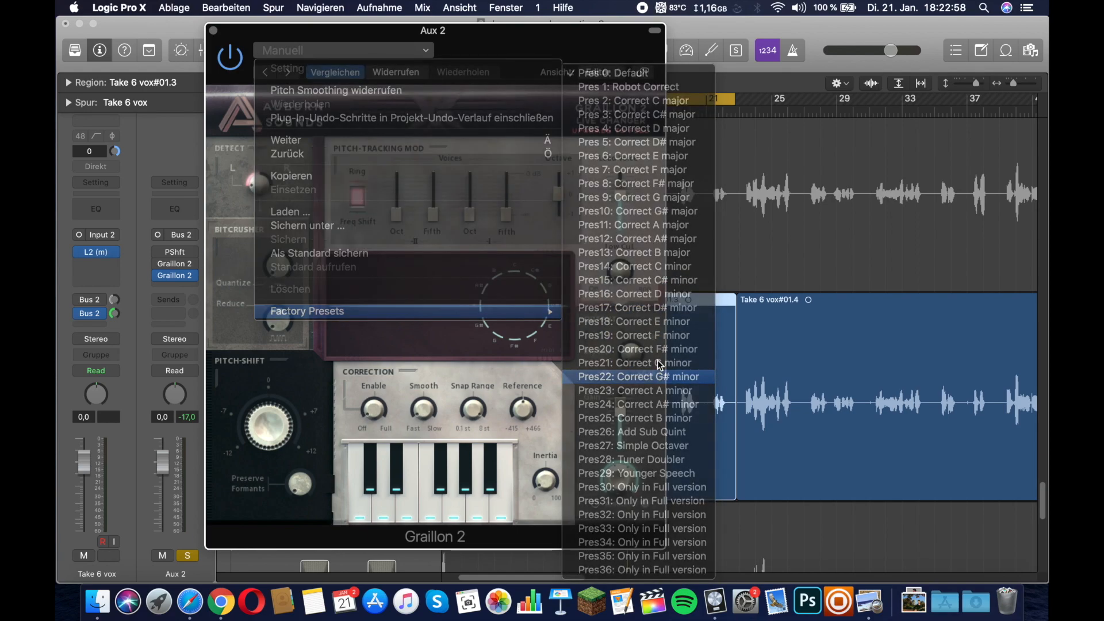
# Load the factory preset Correct G# major in the new Graillon 2 plug-in
pyautogui.click(385, 51)
pyautogui.moveTo(454, 311)
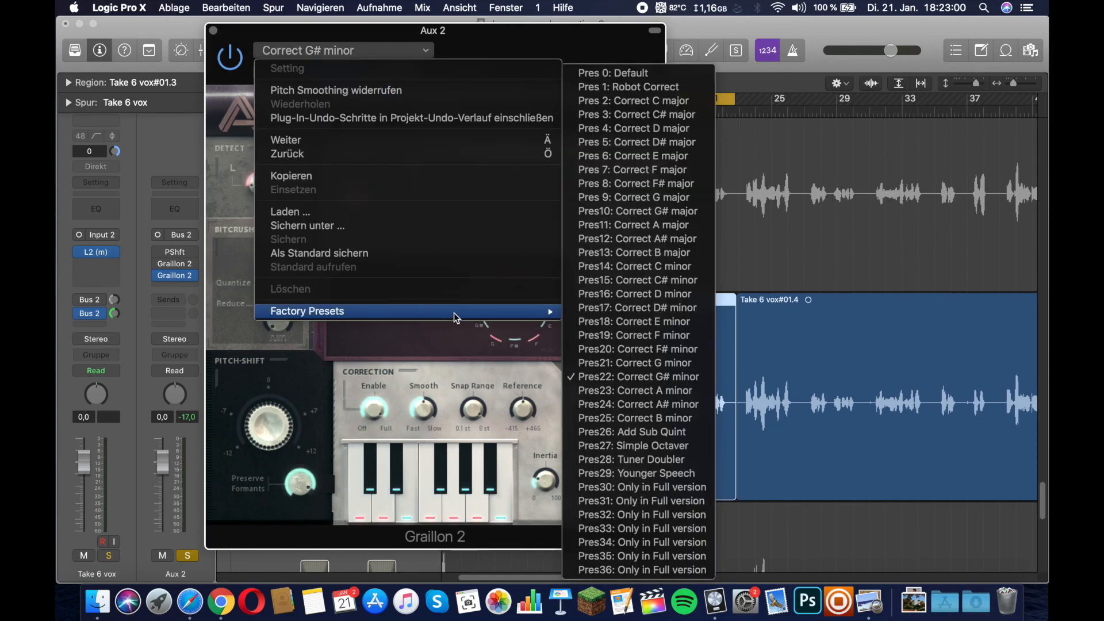
pyautogui.click(639, 211)
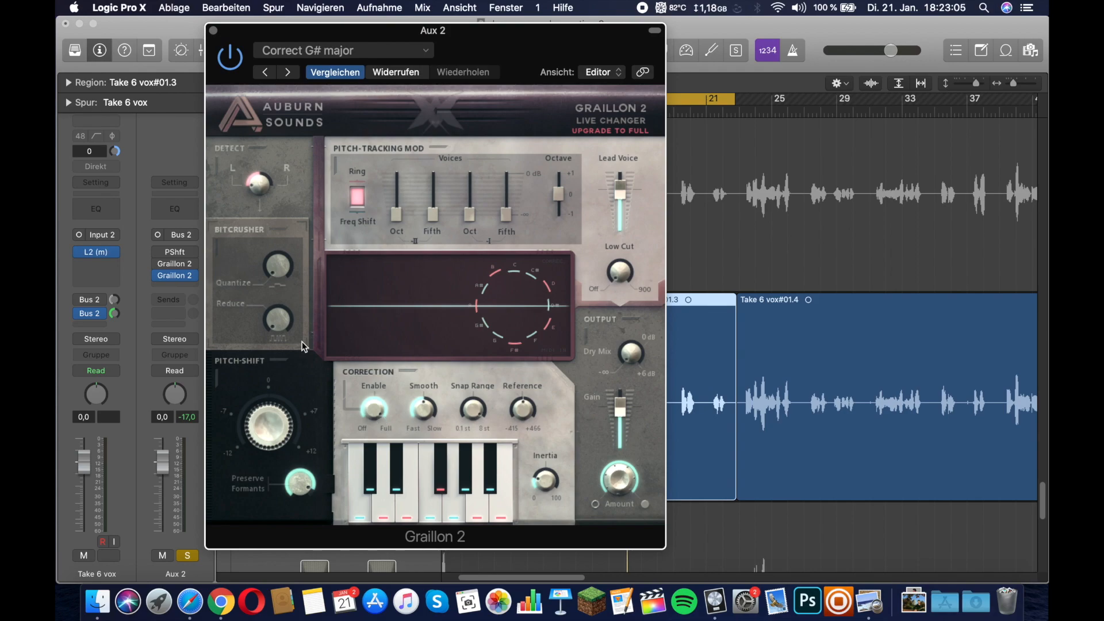
# Play the soloed Aux 2 signal while turning Graillon's correction Smooth down to Fast and back up to a moderate amount
pyautogui.press('s')
pyautogui.press('s')
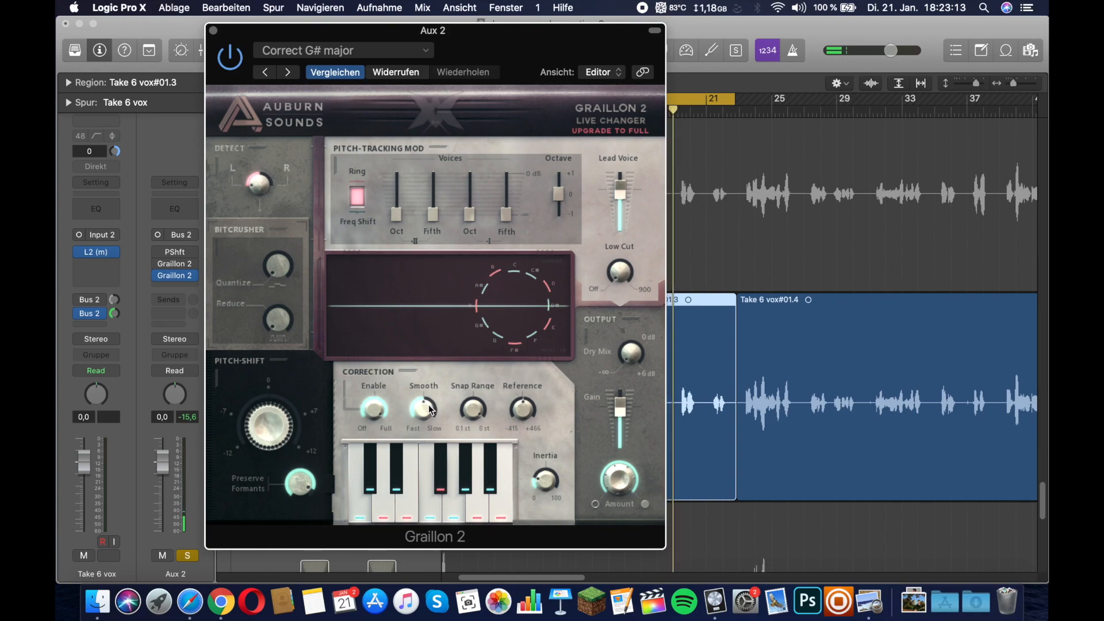
pyautogui.moveTo(434, 409); pyautogui.dragTo(426, 485)
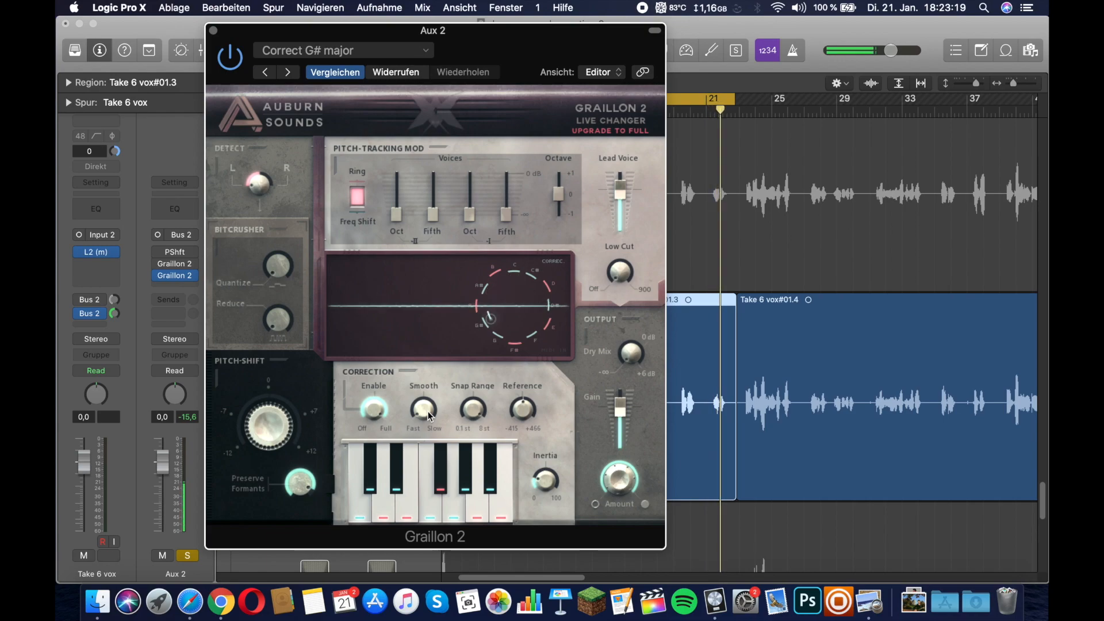
pyautogui.moveTo(427, 411); pyautogui.dragTo(435, 295)
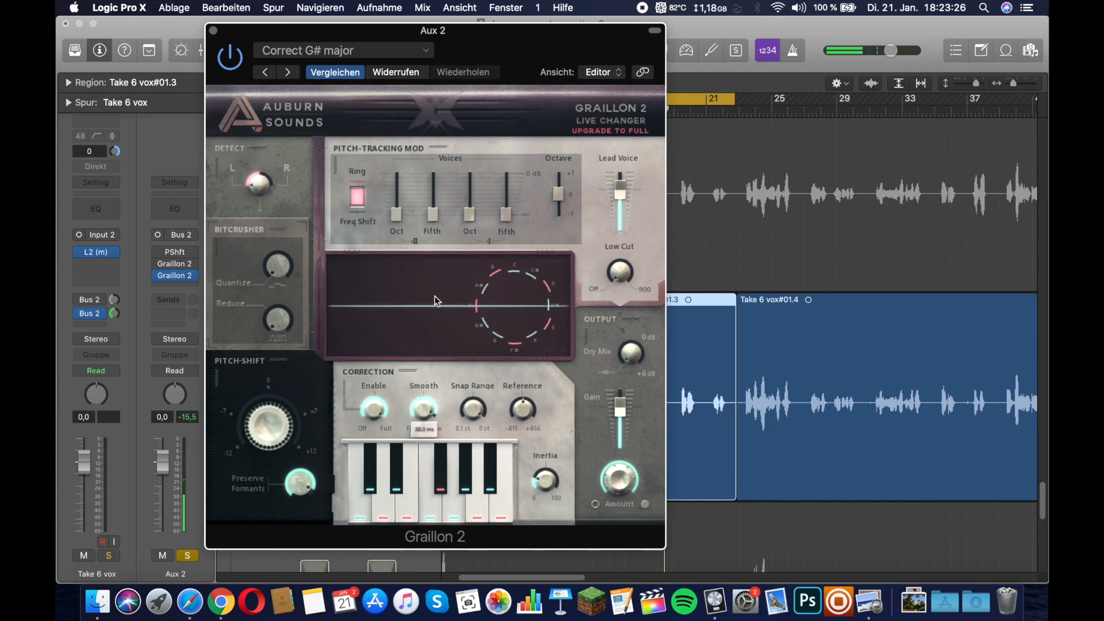
pyautogui.press('space')
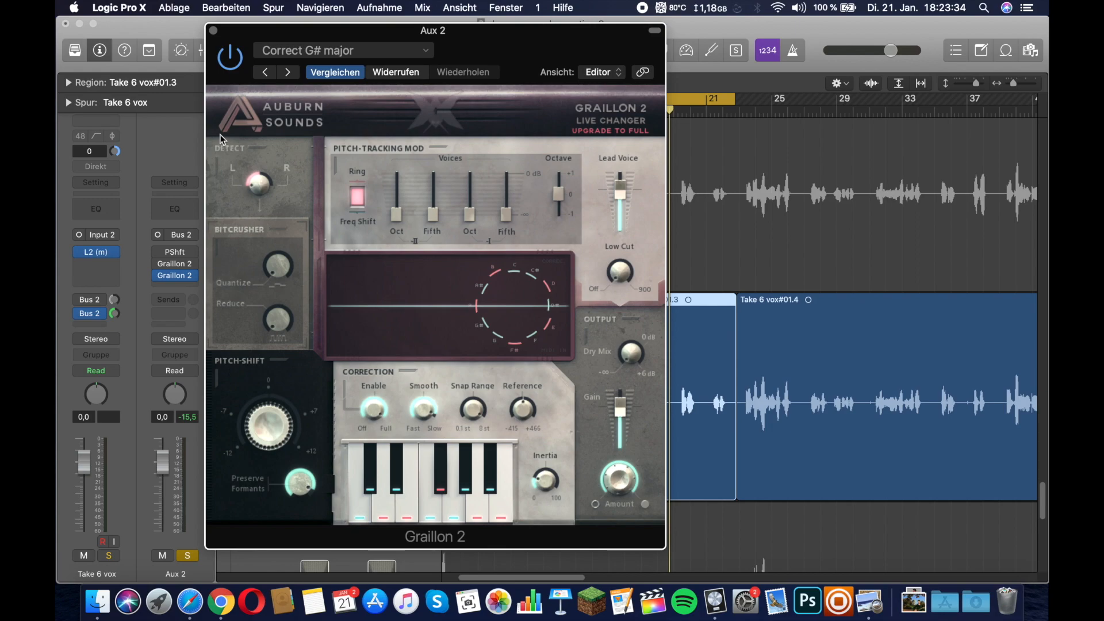
# Insert a Pitch Correction plug-in on Aux 2 between the two Graillon 2 effects and set its Response to 62.6 ms
pyautogui.moveTo(223, 46); pyautogui.dragTo(297, 51)
pyautogui.click(158, 279)
pyautogui.moveTo(276, 517)
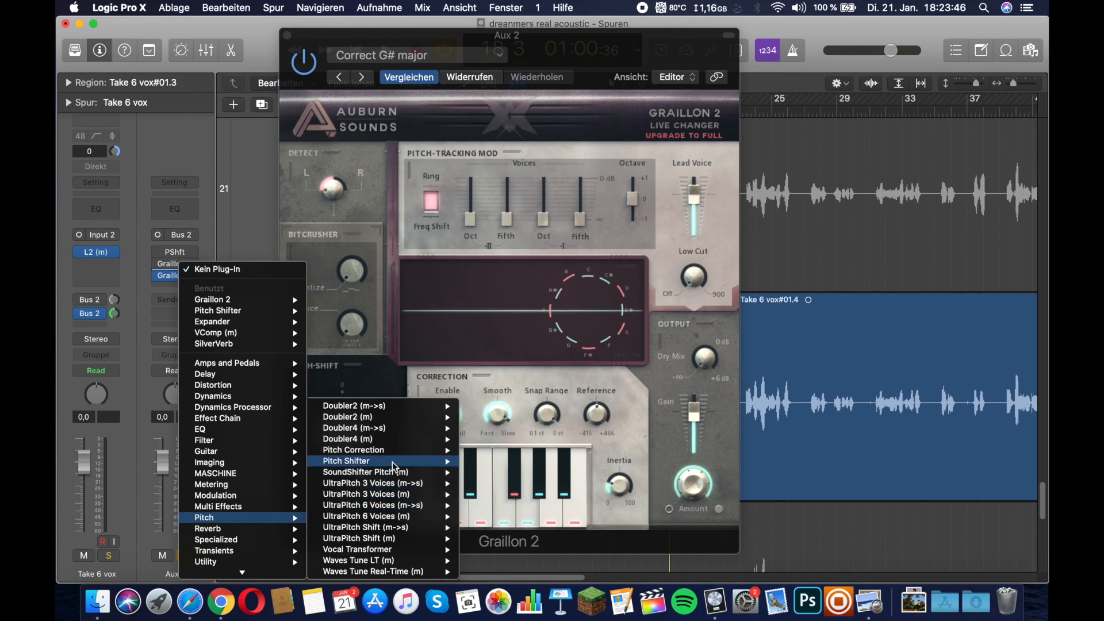
pyautogui.moveTo(402, 462)
pyautogui.click(486, 450)
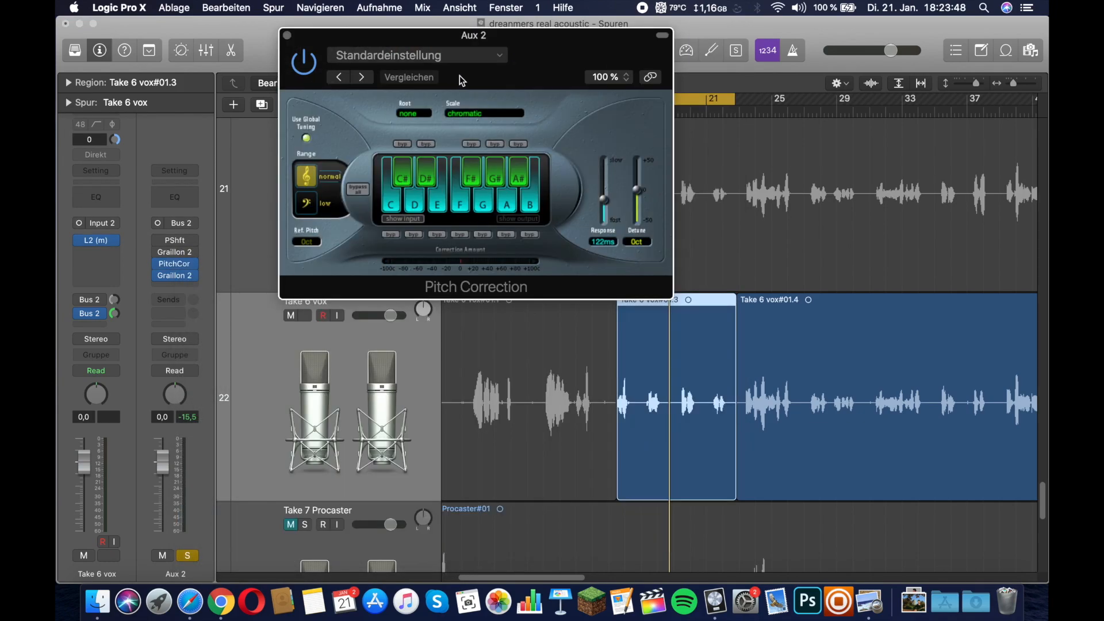
pyautogui.moveTo(541, 62); pyautogui.dragTo(606, 110)
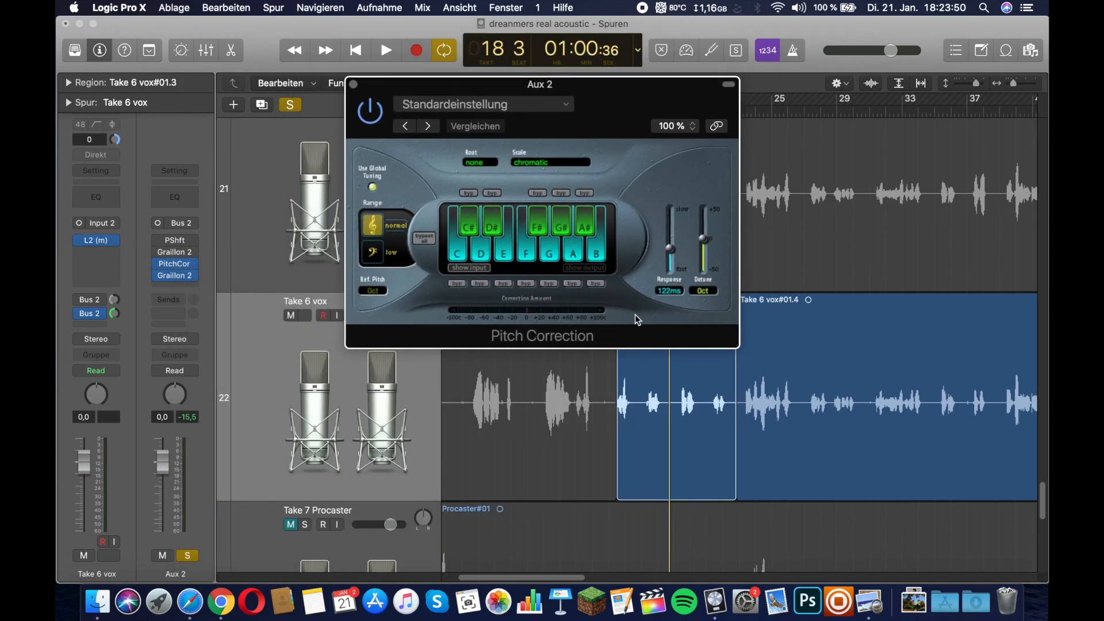
pyautogui.moveTo(668, 248)
pyautogui.mouseDown()
pyautogui.moveTo(671, 265)
pyautogui.moveTo(671, 242)
pyautogui.moveTo(674, 256)
pyautogui.mouseUp()
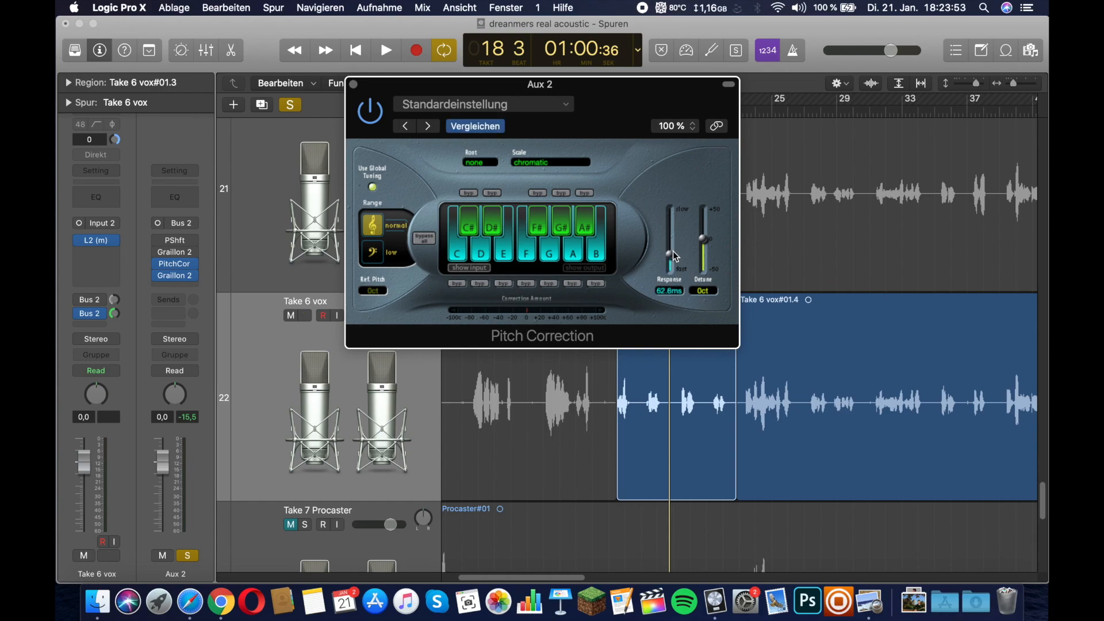
pyautogui.click(506, 162)
pyautogui.click(530, 160)
# Close the Pitch Correction plug-in and remove it from Aux 2
pyautogui.click(353, 84)
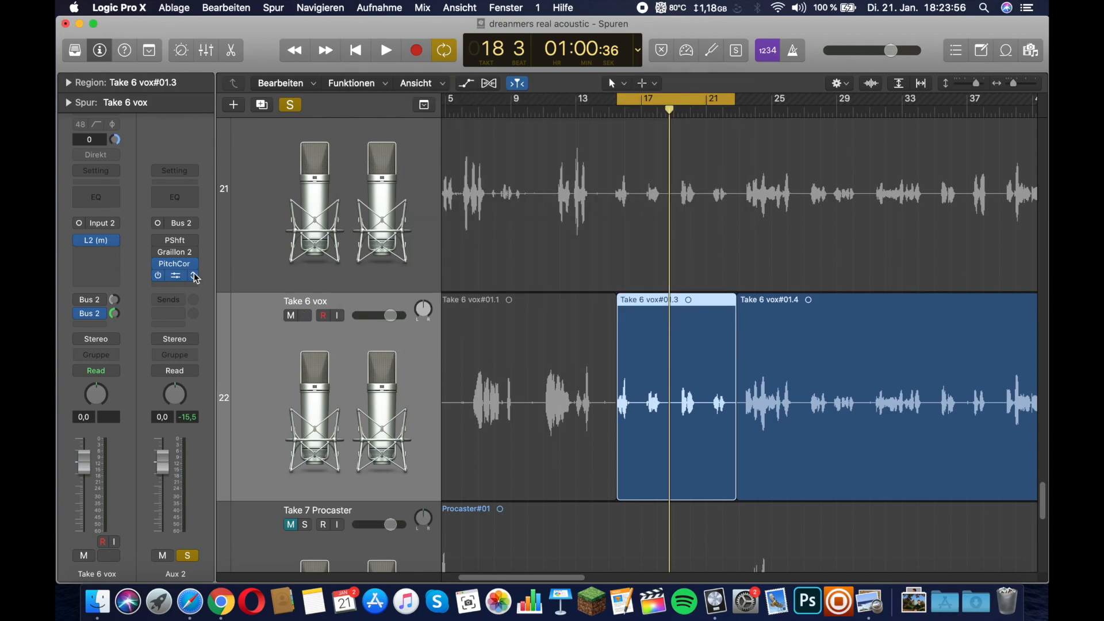
pyautogui.click(190, 270)
pyautogui.click(281, 249)
# Reopen the last Graillon 2 on Aux 2 and look through its list of factory key presets
pyautogui.click(177, 277)
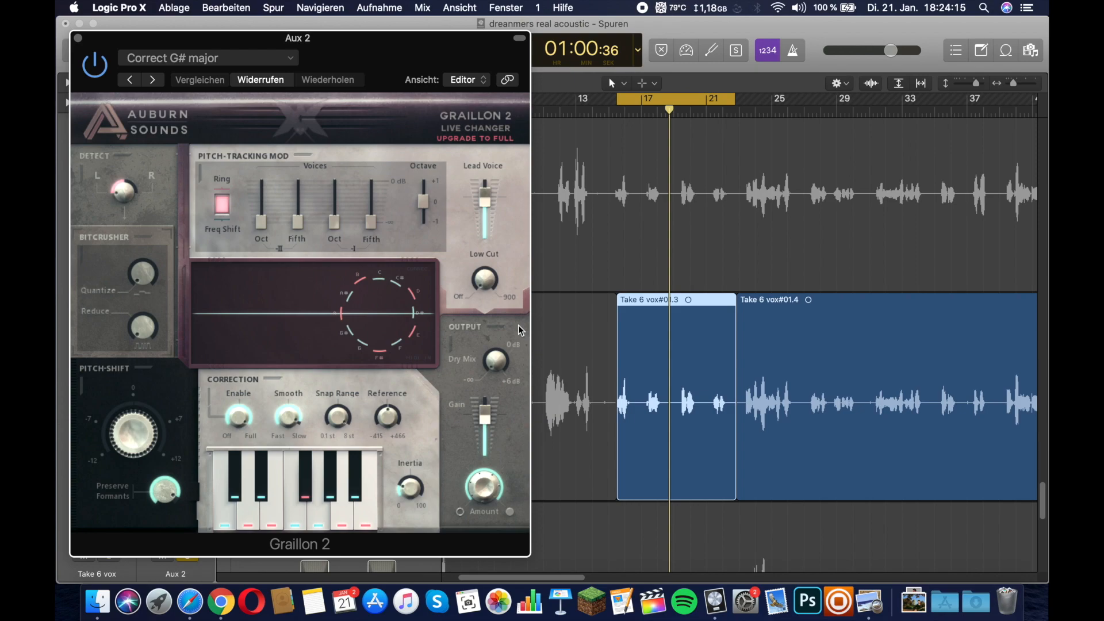
pyautogui.moveTo(375, 43); pyautogui.dragTo(469, 37)
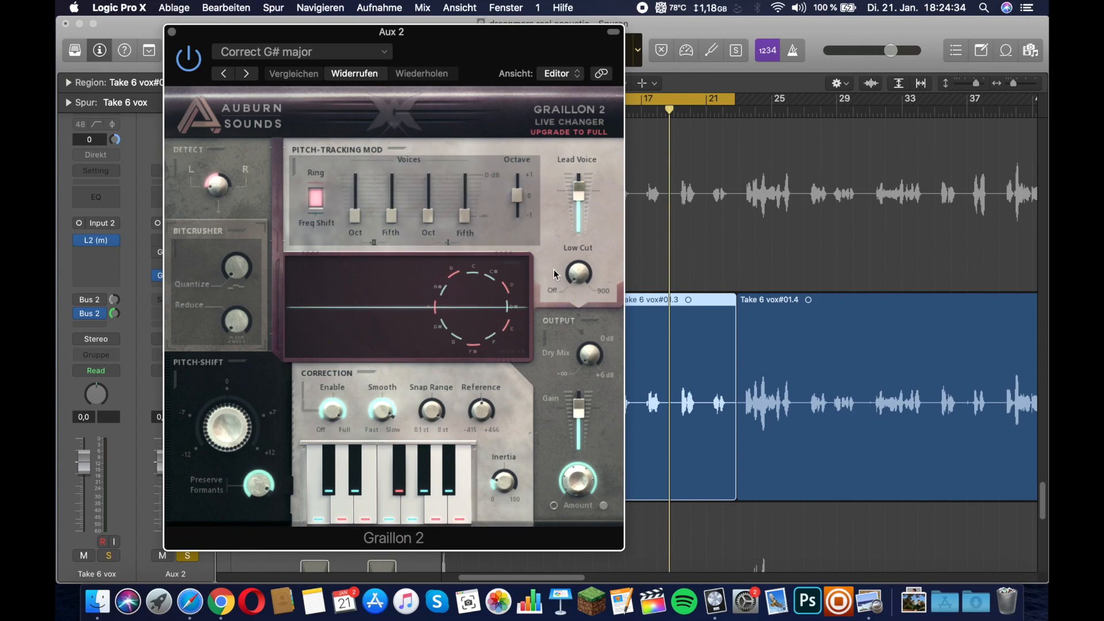
pyautogui.click(306, 57)
pyautogui.moveTo(317, 311)
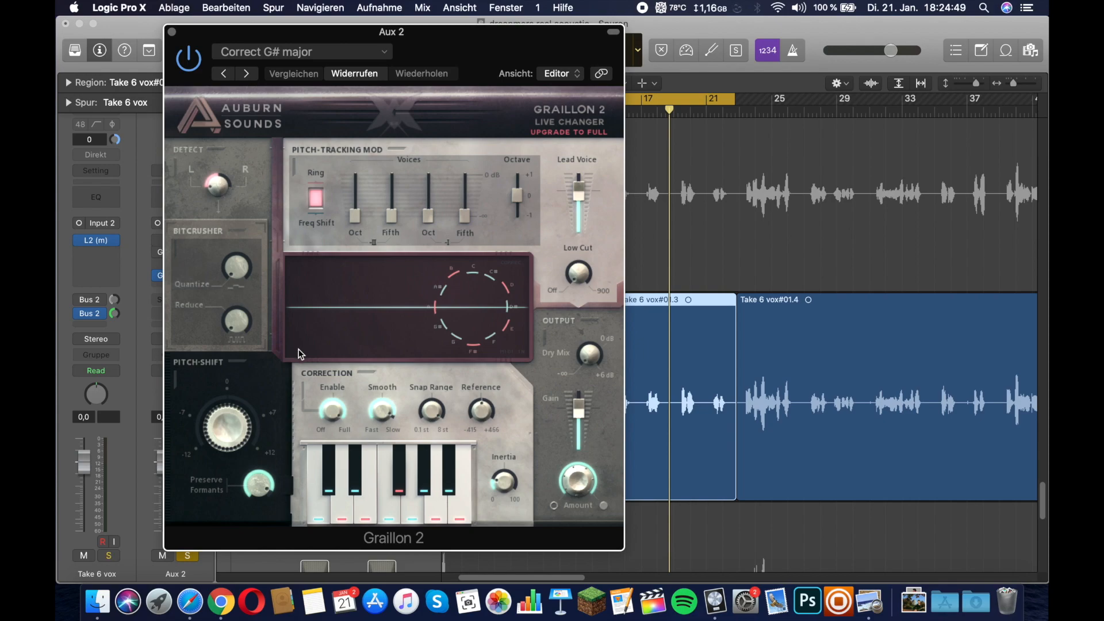
pyautogui.moveTo(488, 42); pyautogui.dragTo(648, 30)
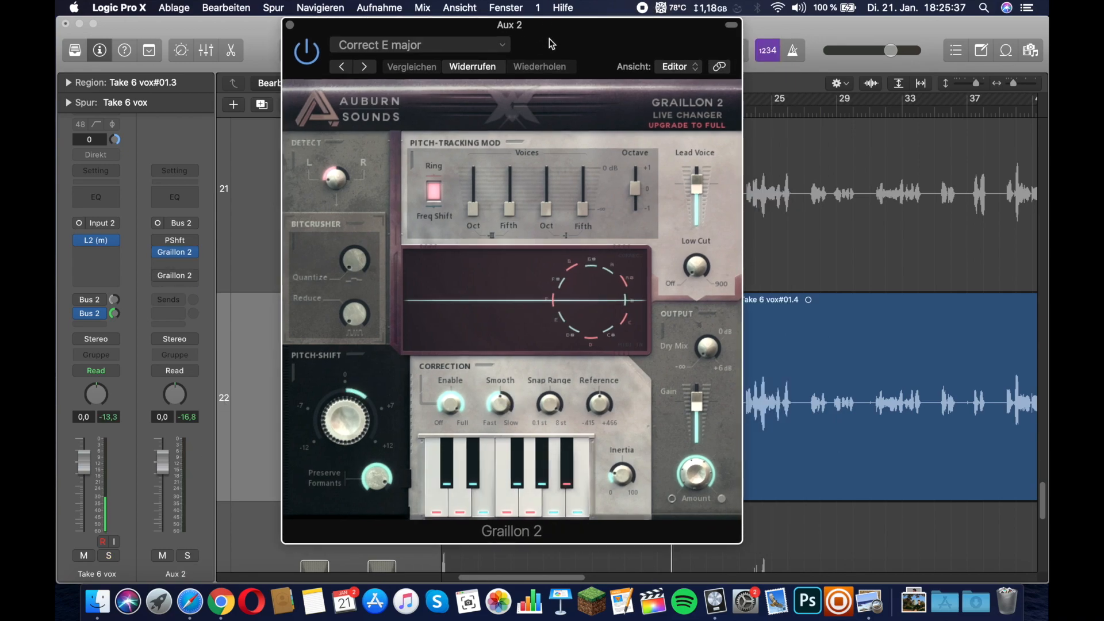
# Set the pitch shift of the Correct E major Graillon 2 to 0.06 st and solo Aux 2 along with the vox channel
pyautogui.moveTo(549, 39); pyautogui.dragTo(493, 39)
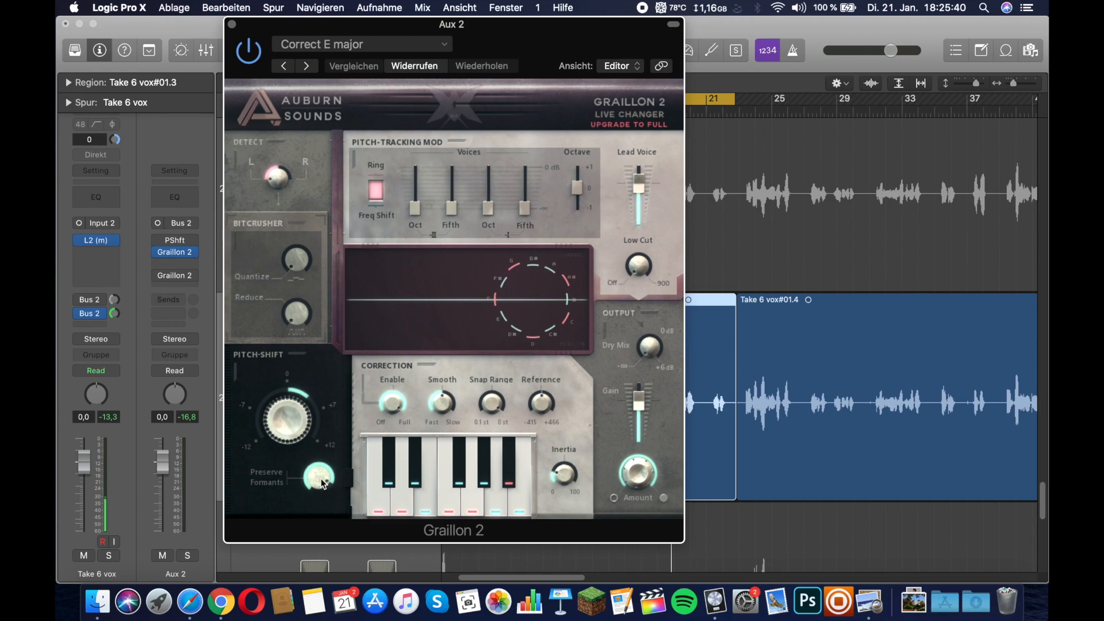
pyautogui.moveTo(325, 483); pyautogui.dragTo(327, 482)
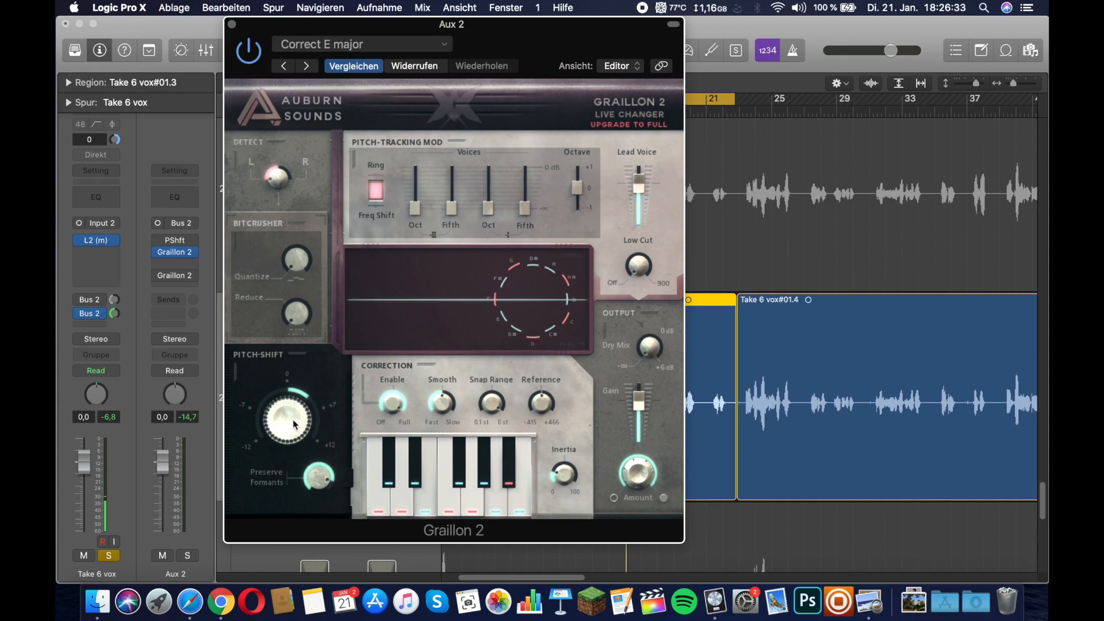
pyautogui.moveTo(294, 425); pyautogui.dragTo(297, 462)
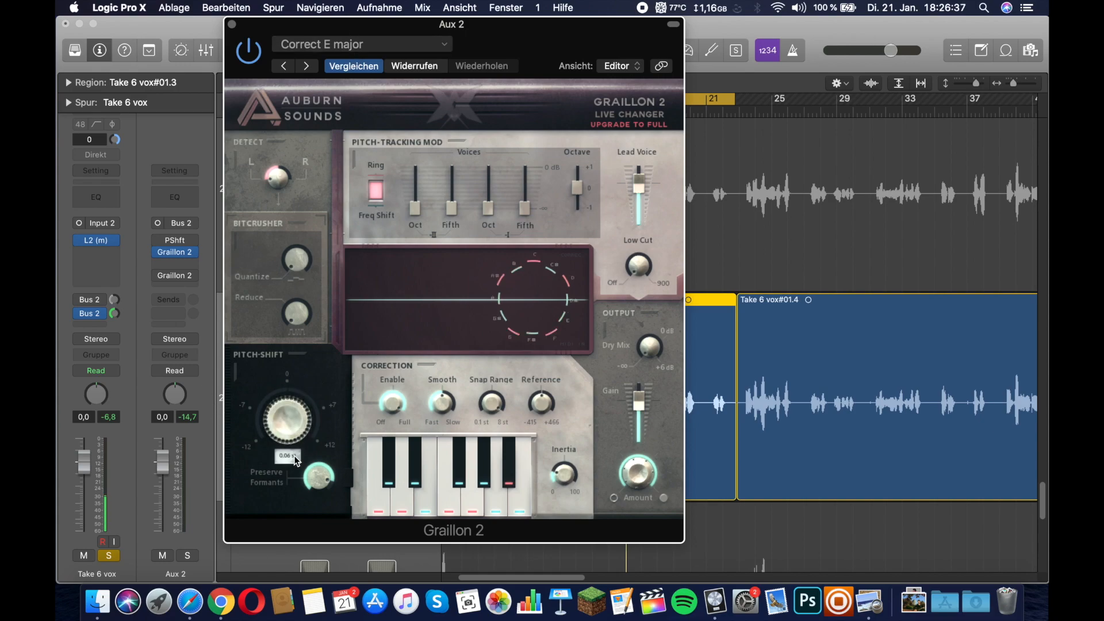
pyautogui.click(189, 556)
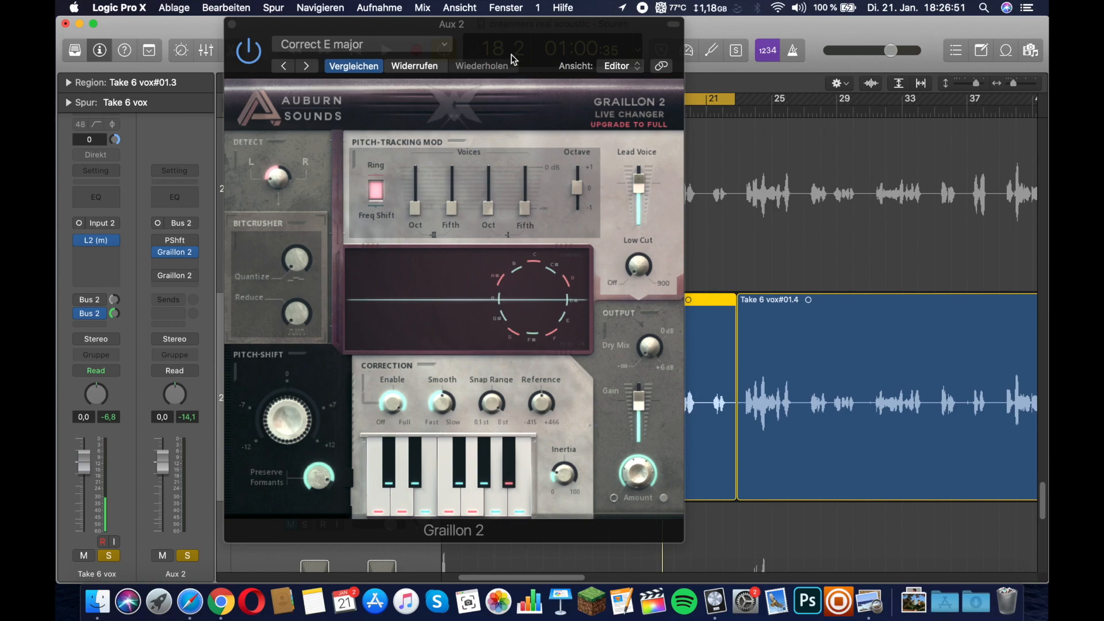
pyautogui.moveTo(521, 46)
pyautogui.mouseDown()
pyautogui.moveTo(568, 43)
pyautogui.moveTo(485, 38)
pyautogui.moveTo(520, 40)
pyautogui.moveTo(533, 23)
pyautogui.moveTo(515, 28)
pyautogui.mouseUp()
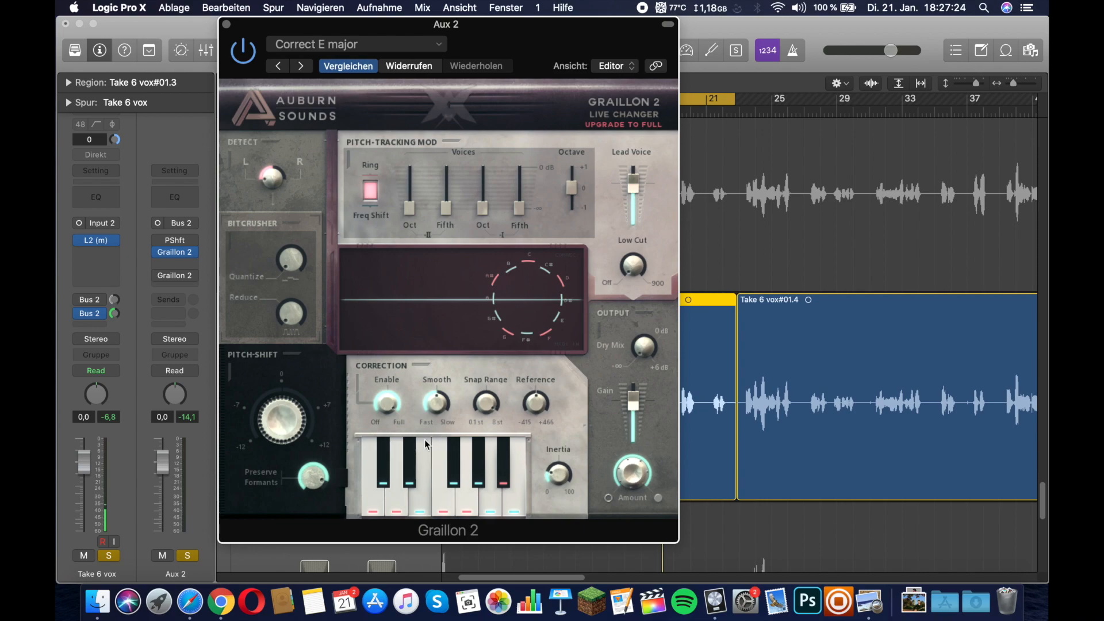
# Set the pitch shift of the Correct E major Graillon 2 to 4.02 st, close it and play back the soloed section
pyautogui.click(420, 503)
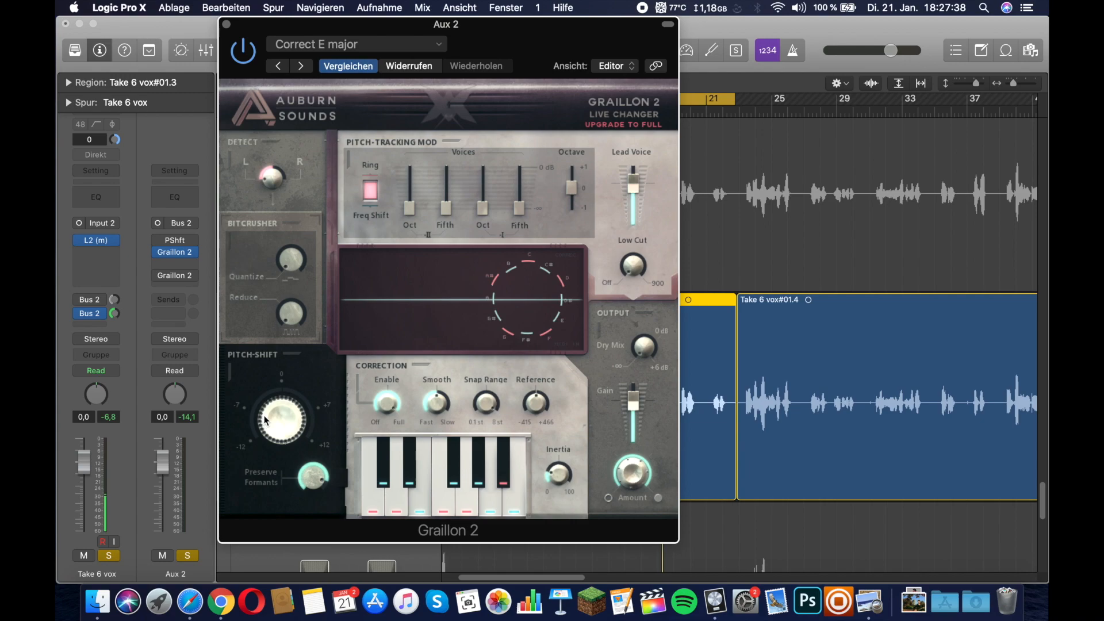
pyautogui.click(380, 476)
pyautogui.moveTo(281, 422); pyautogui.dragTo(284, 392)
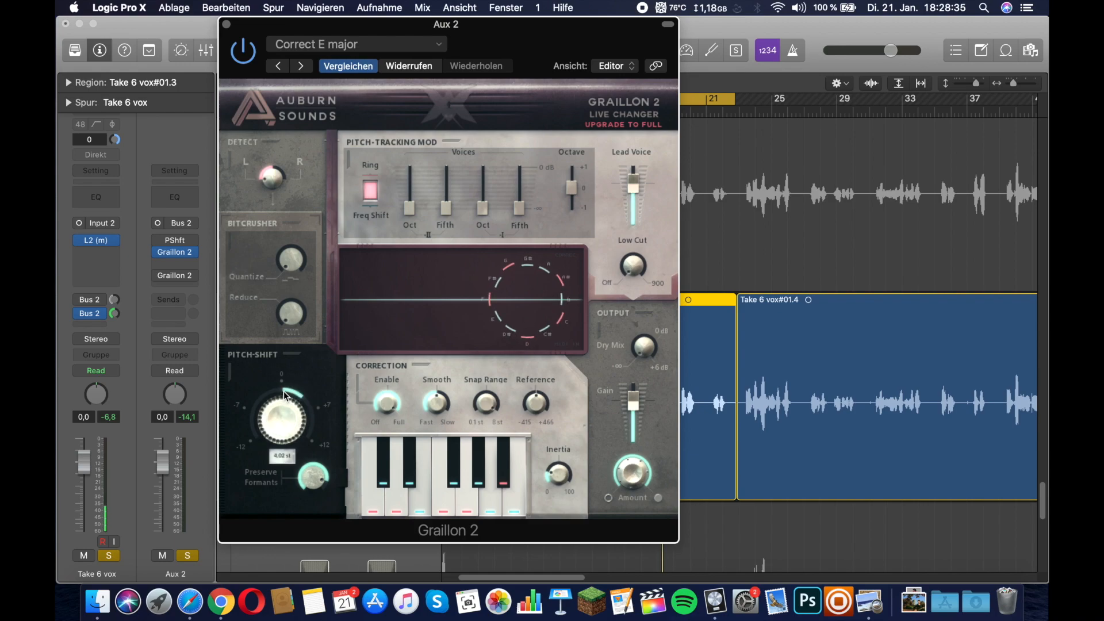
pyautogui.click(227, 26)
pyautogui.press('space')
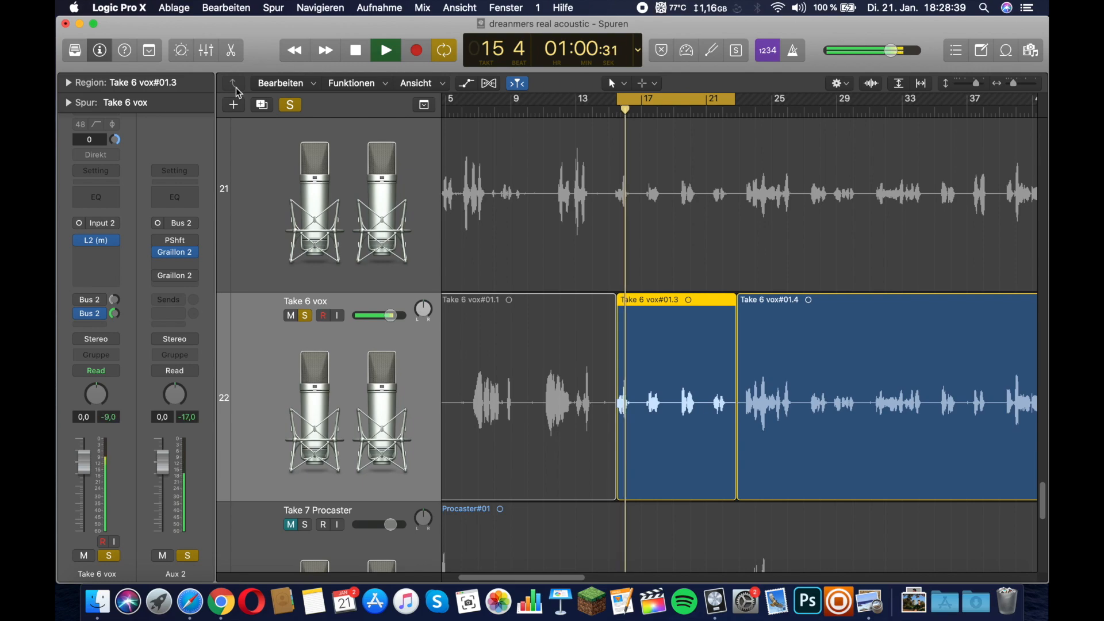
pyautogui.moveTo(178, 258)
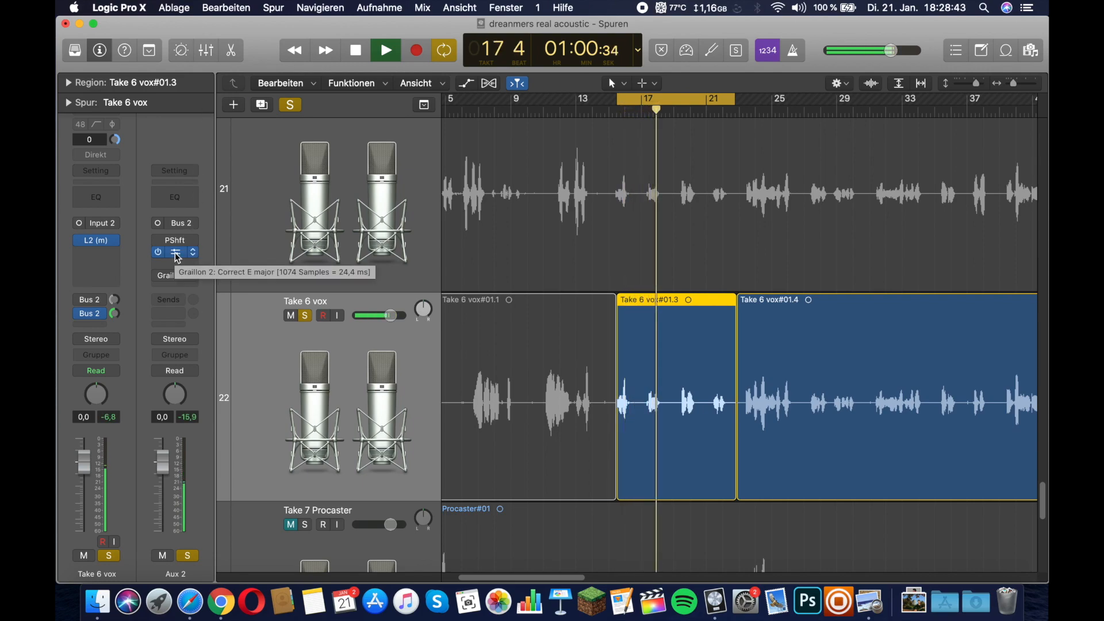
pyautogui.press('space')
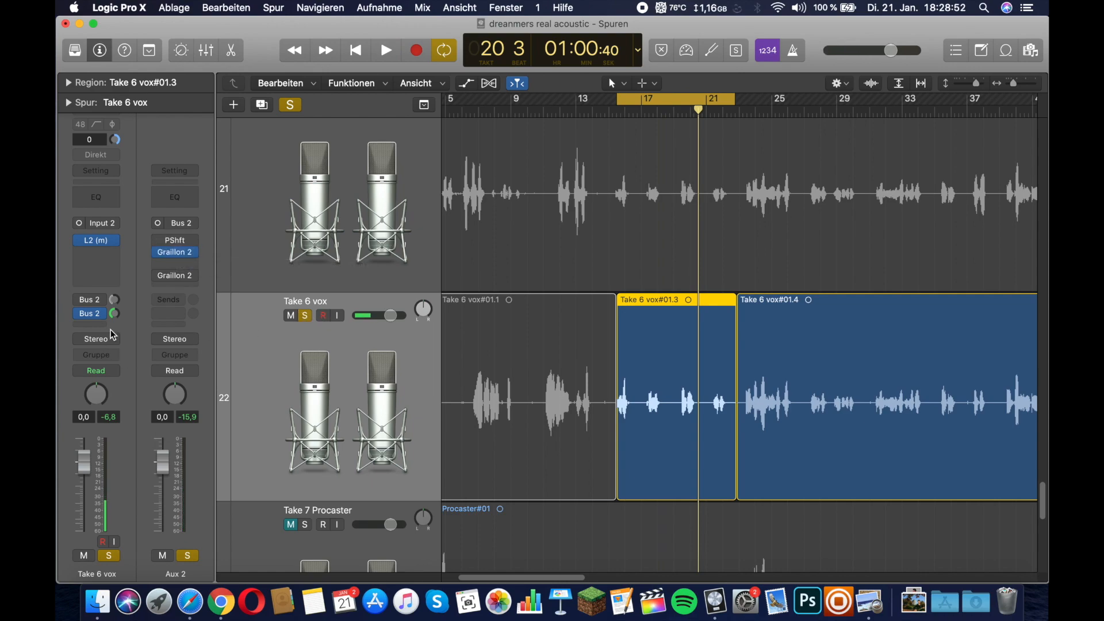
# Adjust the level of the second Bus 2 send on Take 6 vox to about -10.2 and turn off all solos
pyautogui.moveTo(112, 315); pyautogui.dragTo(112, 320)
pyautogui.click(287, 104)
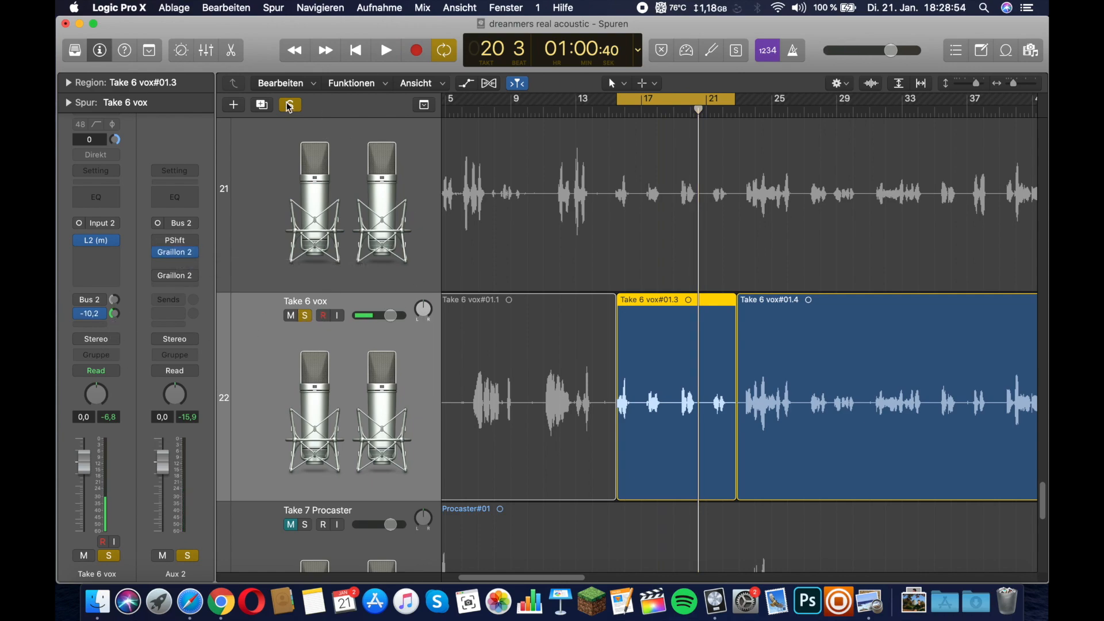
pyautogui.click(289, 106)
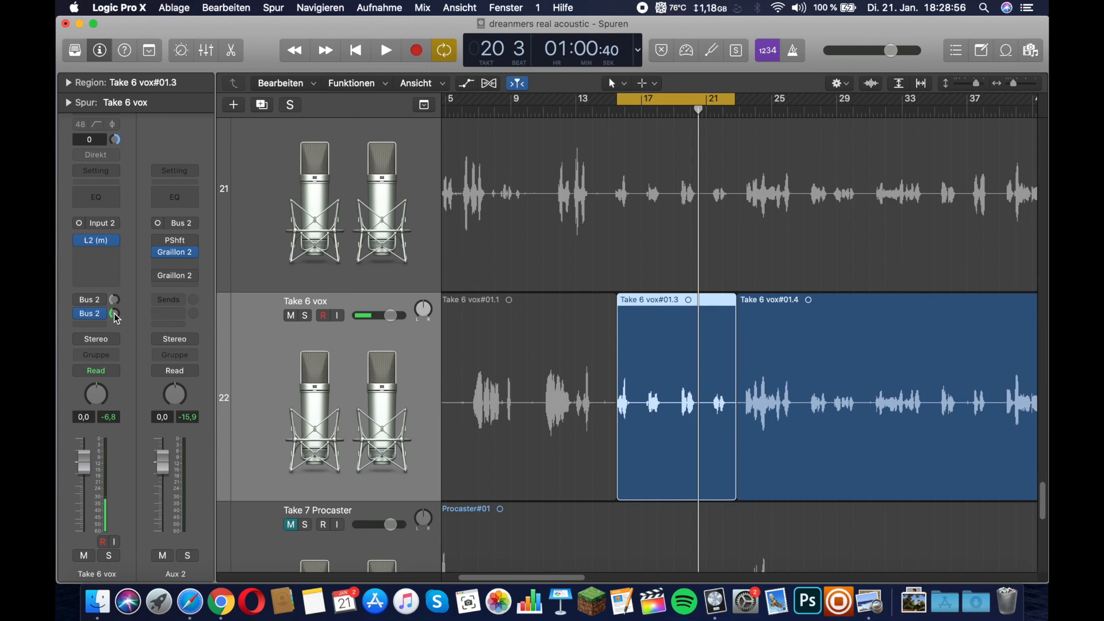
pyautogui.moveTo(115, 317); pyautogui.dragTo(116, 322)
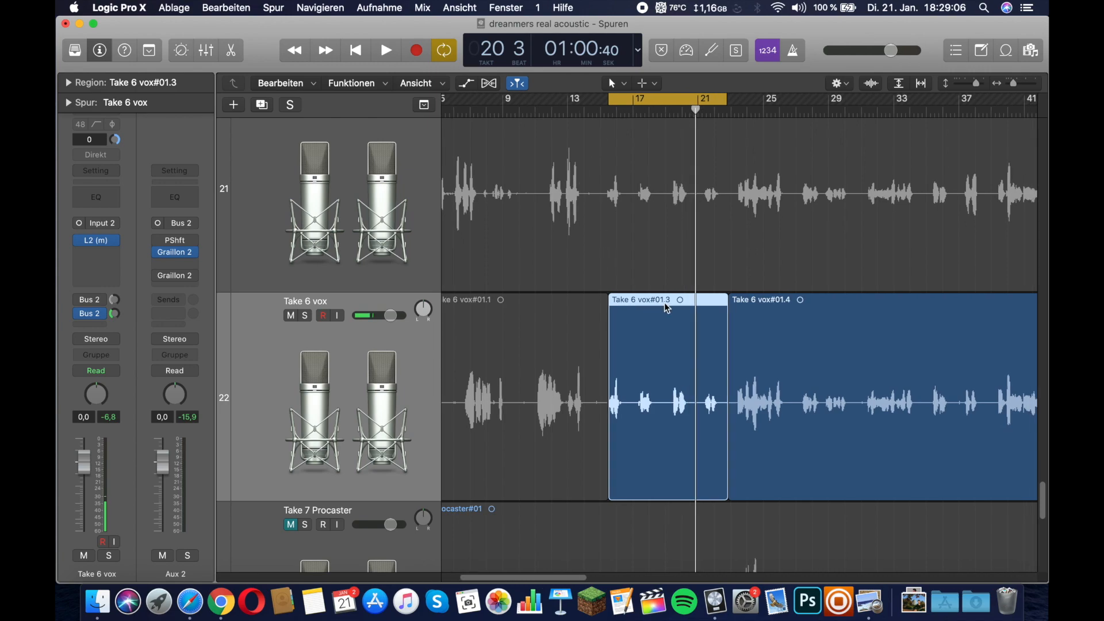
# Review the vocal tracks and the Correct E major Graillon 2 settings on Aux 2, then close the plug-in window
pyautogui.scroll(-5, 666, 304)
pyautogui.hscroll(3, 665, 305)
pyautogui.scroll(2, 336, 282)
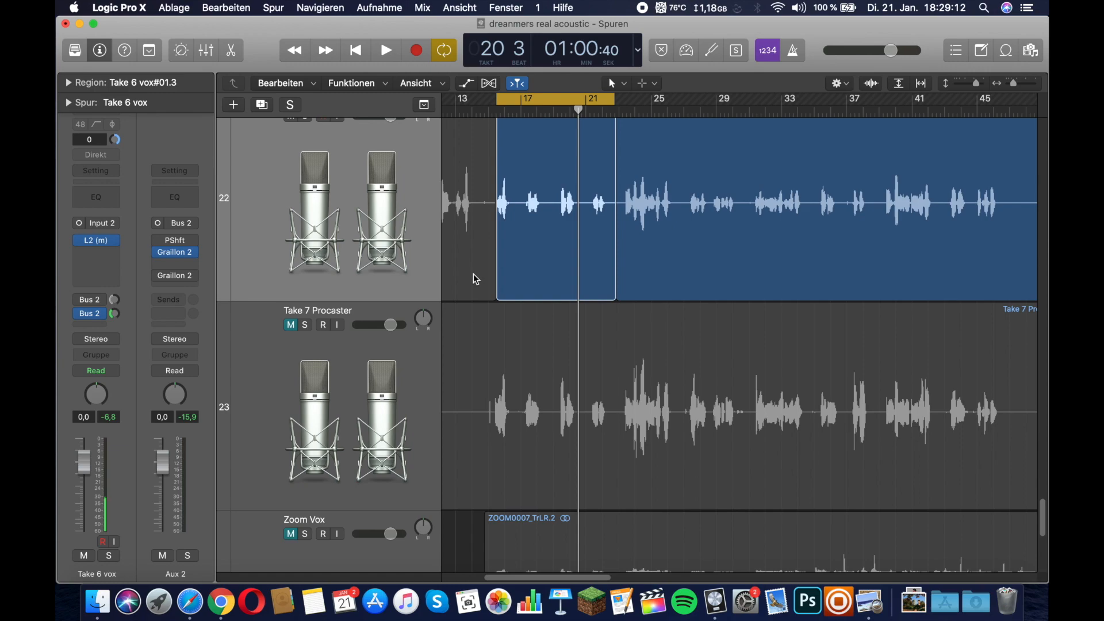
pyautogui.moveTo(161, 252)
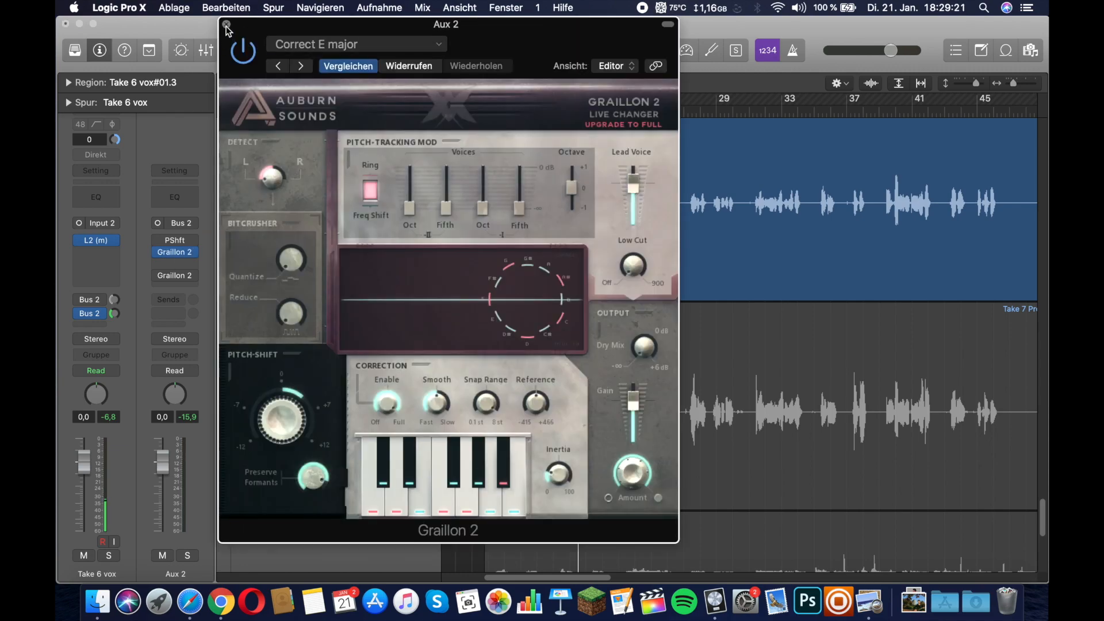
pyautogui.click(226, 24)
pyautogui.scroll(3, 483, 276)
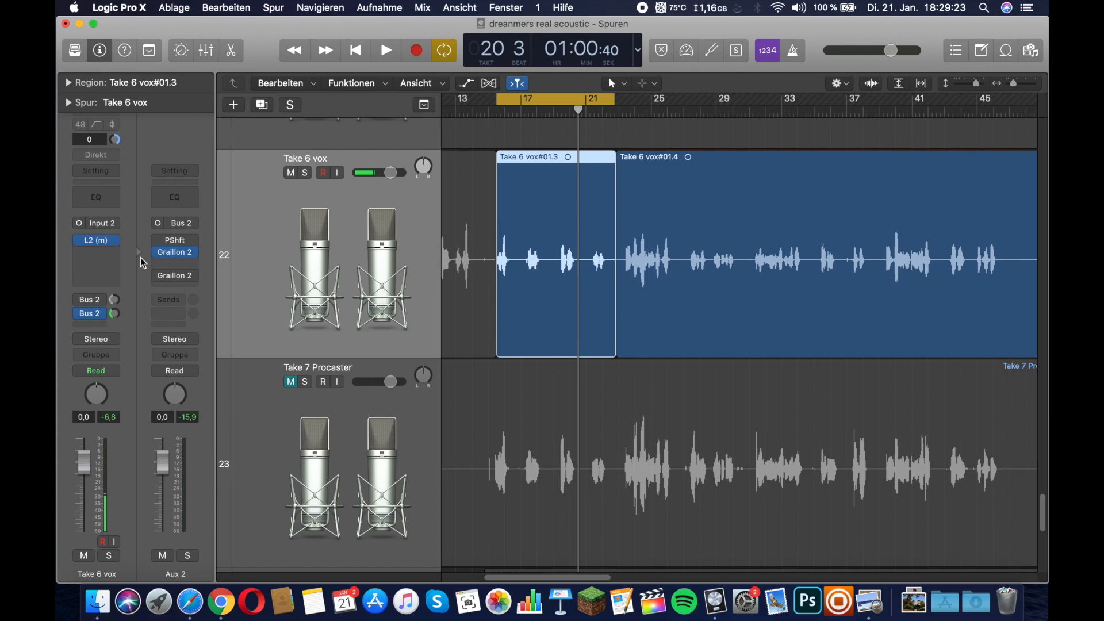
pyautogui.moveTo(99, 242)
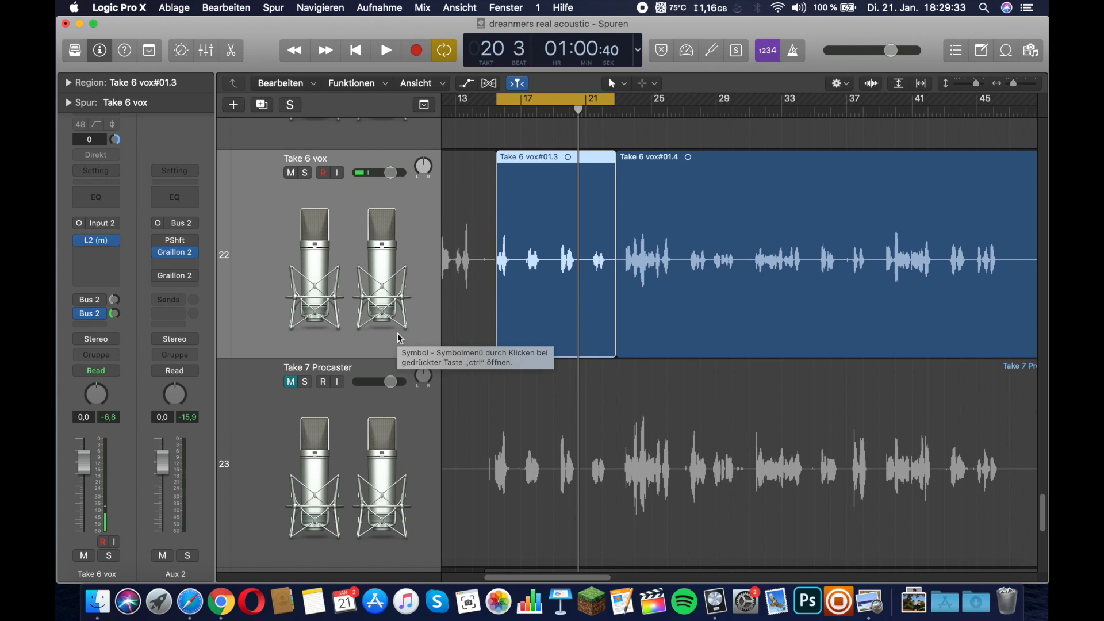
# Play the cycled section in the full mix and fine-tune the second Bus 2 send level of Take 6 vox
pyautogui.press('space')
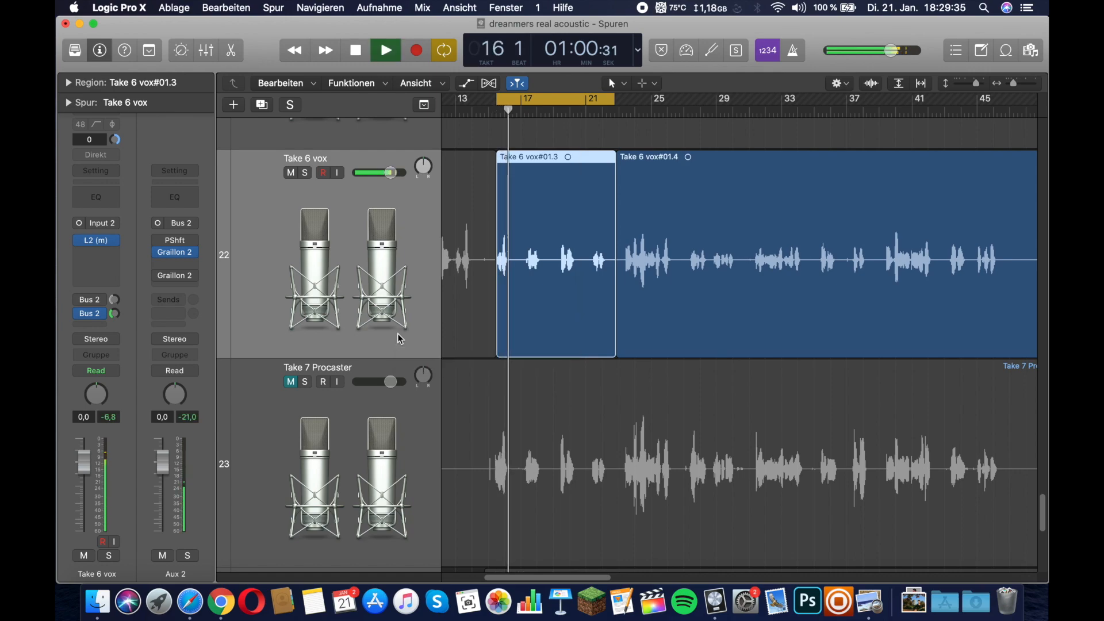
pyautogui.click(114, 313)
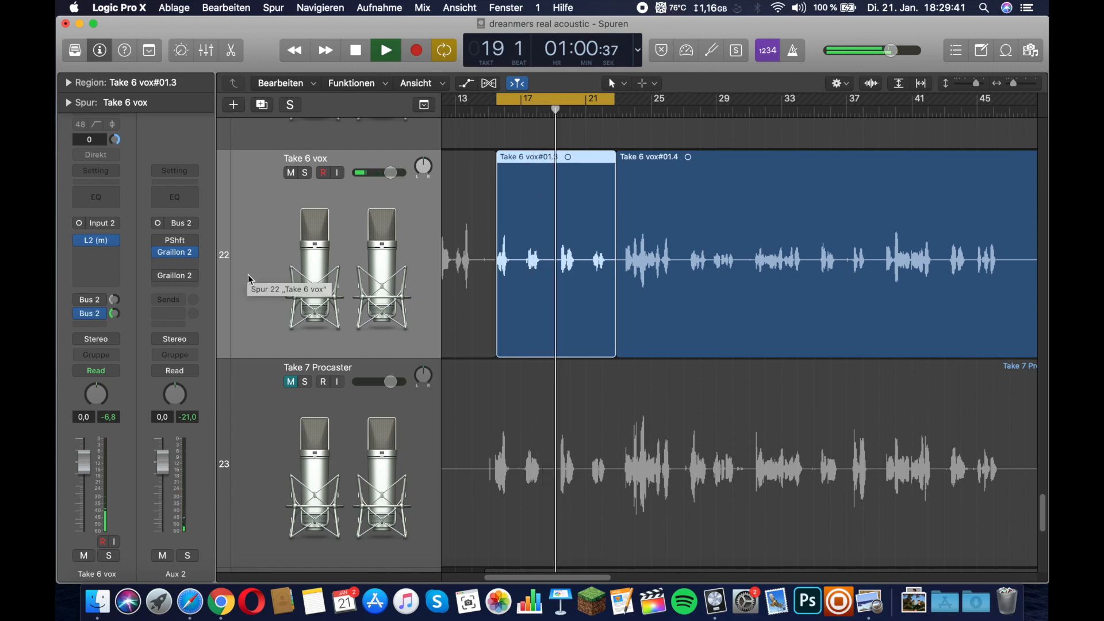
pyautogui.click(113, 314)
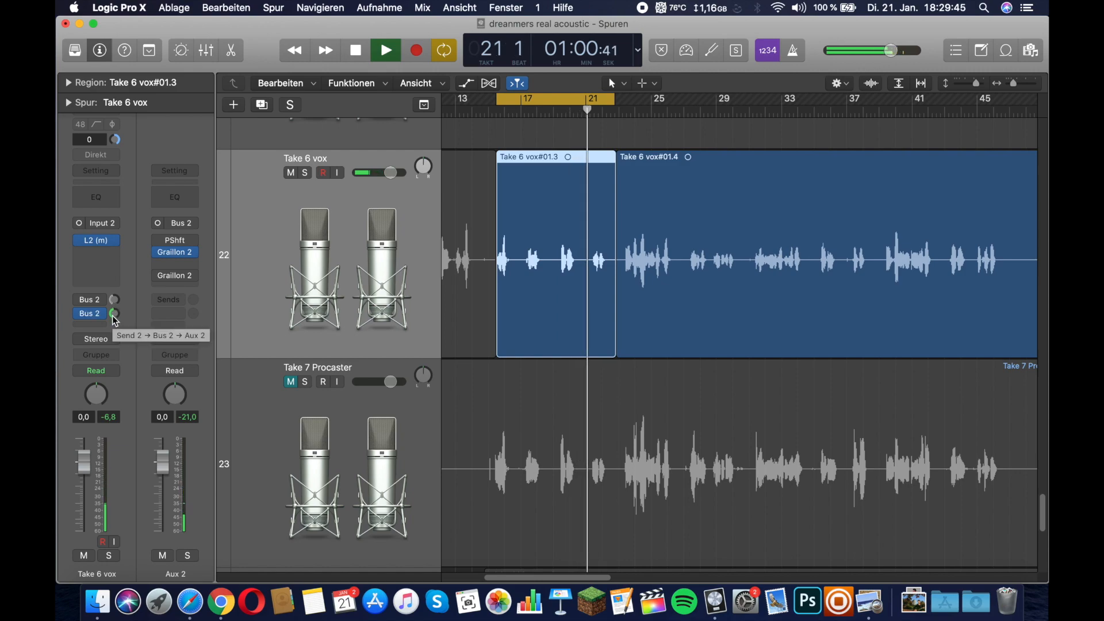
pyautogui.moveTo(113, 316); pyautogui.dragTo(113, 315)
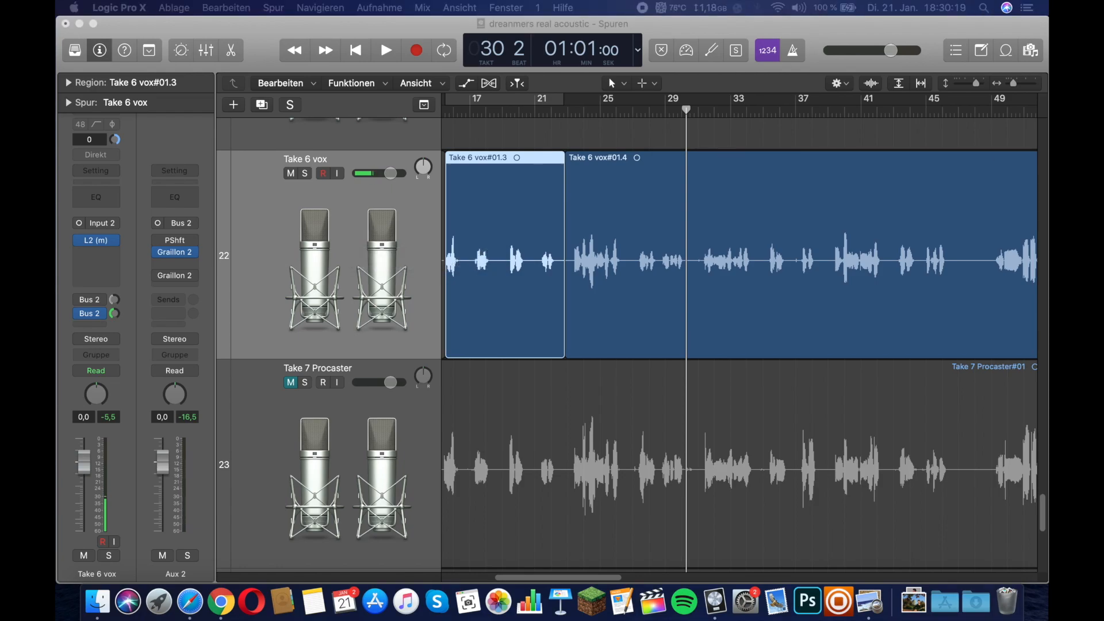
# View the Graillon 2 cheat sheet image in Preview and close it
pyautogui.moveTo(1047, 192); pyautogui.dragTo(445, 68)
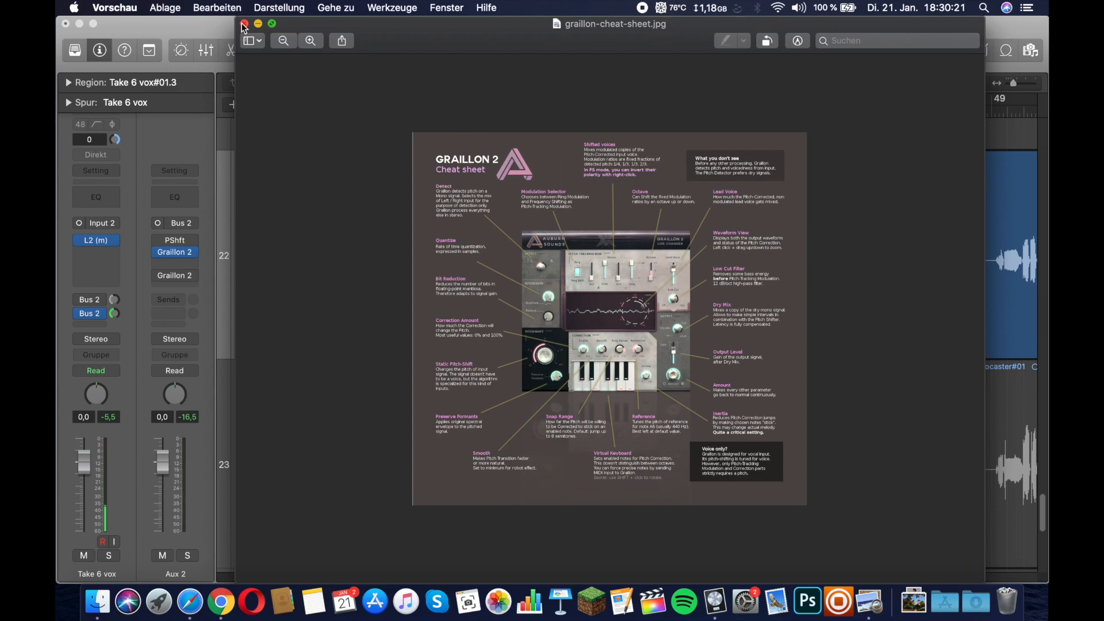
pyautogui.click(245, 23)
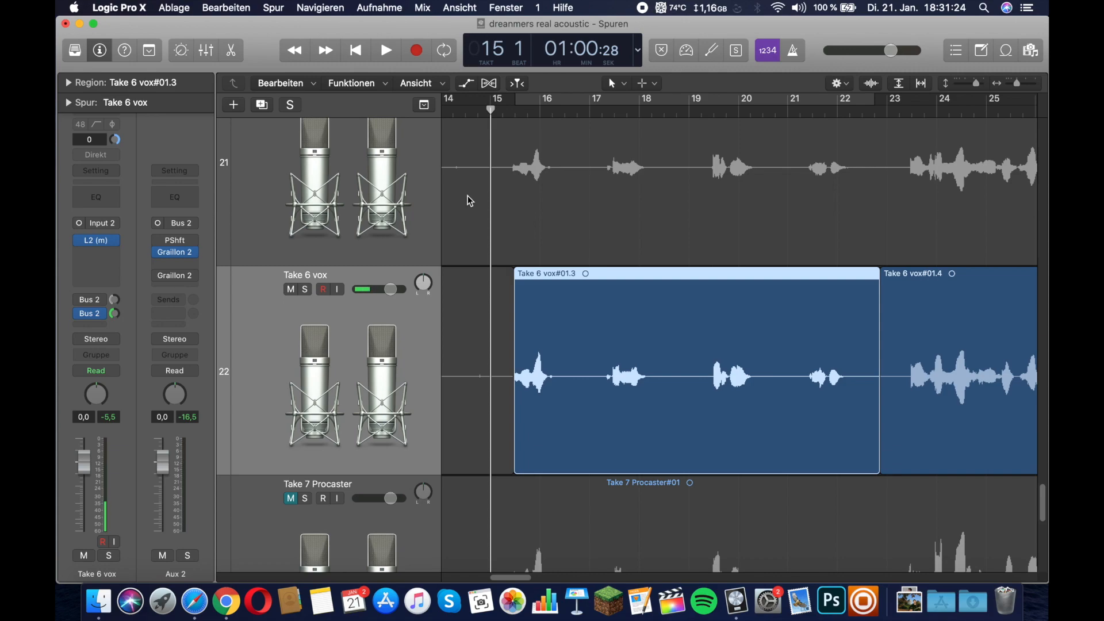
# Play Take 6 vox from bar 15 and set the Smooth correction of the Correct E major Graillon 2 to 2.2 ms
pyautogui.scroll(3, 468, 196)
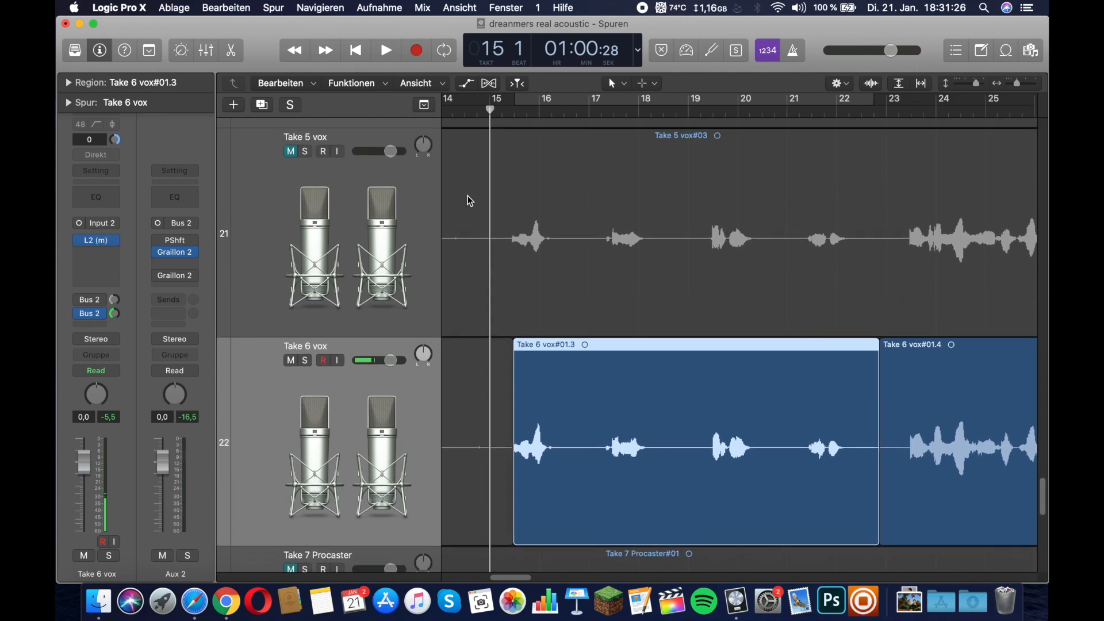
pyautogui.scroll(-5, 468, 195)
pyautogui.press('space')
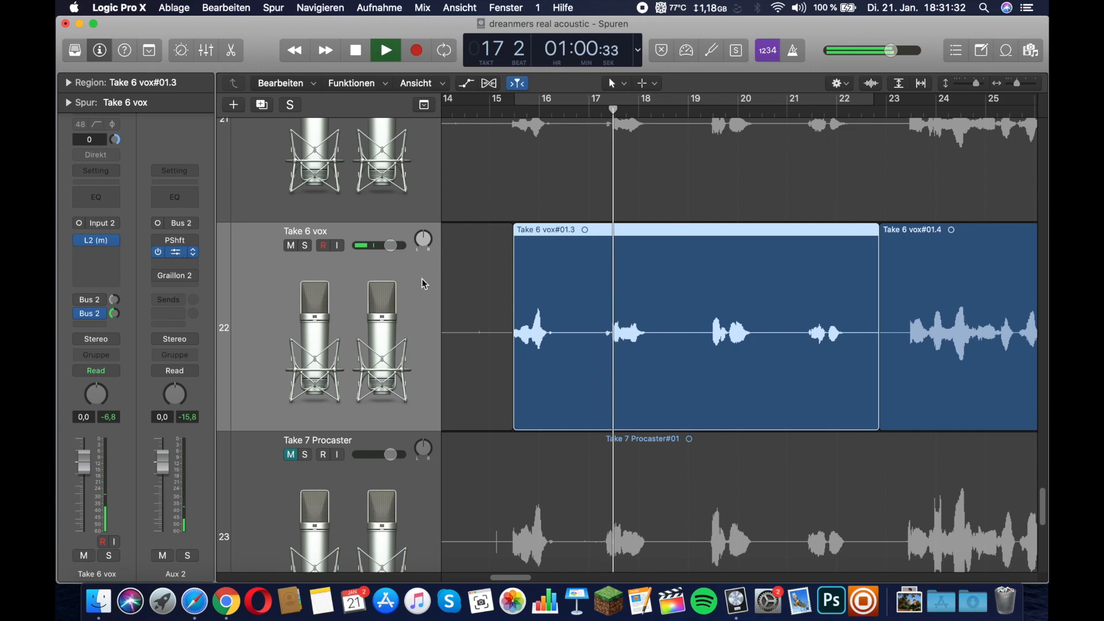
pyautogui.click(175, 251)
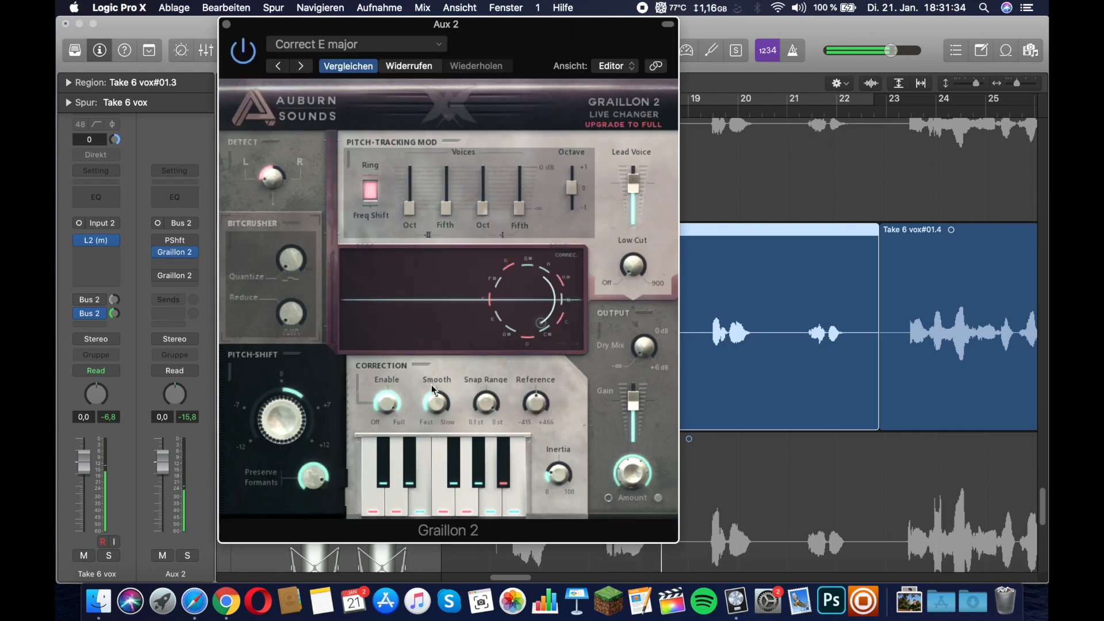
pyautogui.moveTo(441, 406)
pyautogui.mouseDown()
pyautogui.moveTo(441, 437)
pyautogui.moveTo(438, 411)
pyautogui.mouseUp()
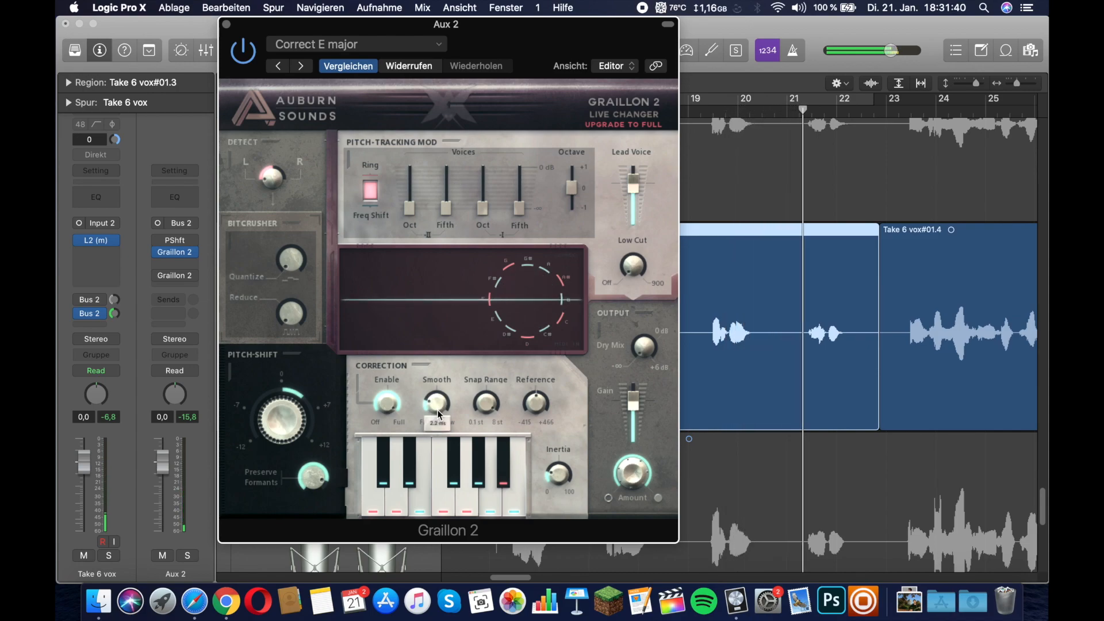
# Reopen the Correct E major Graillon 2 on Aux 2
pyautogui.hscroll(5, 767, 264)
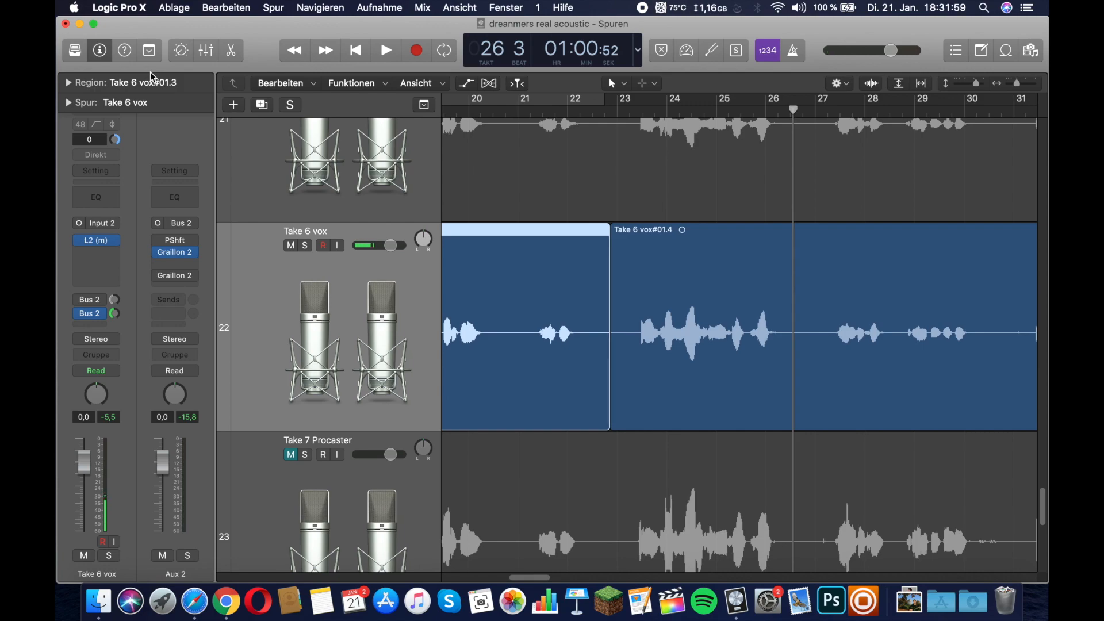
pyautogui.click(176, 253)
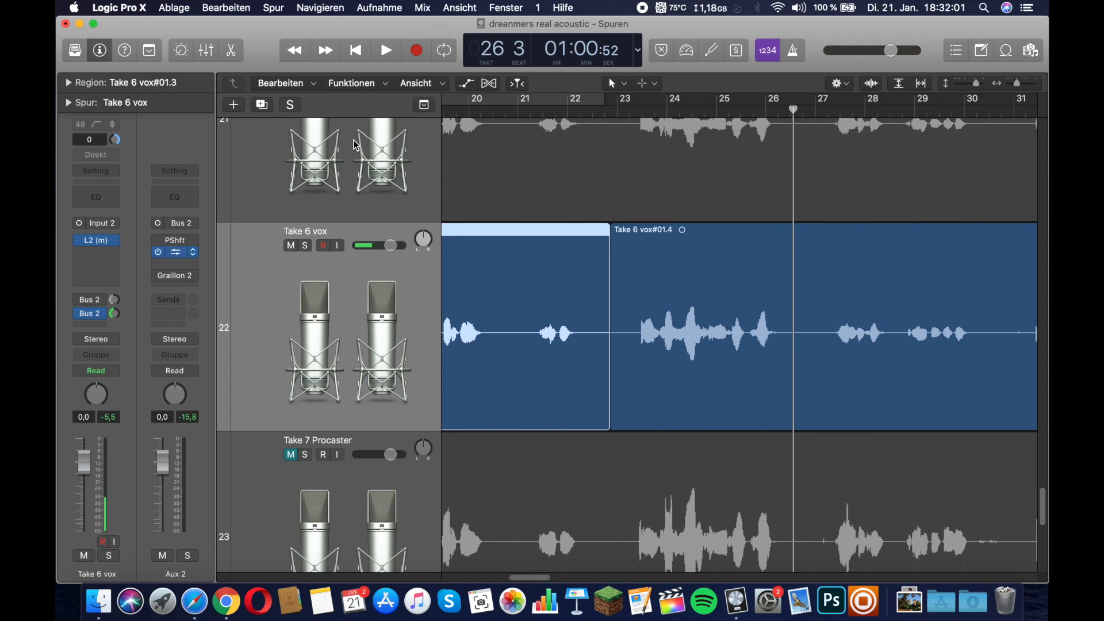